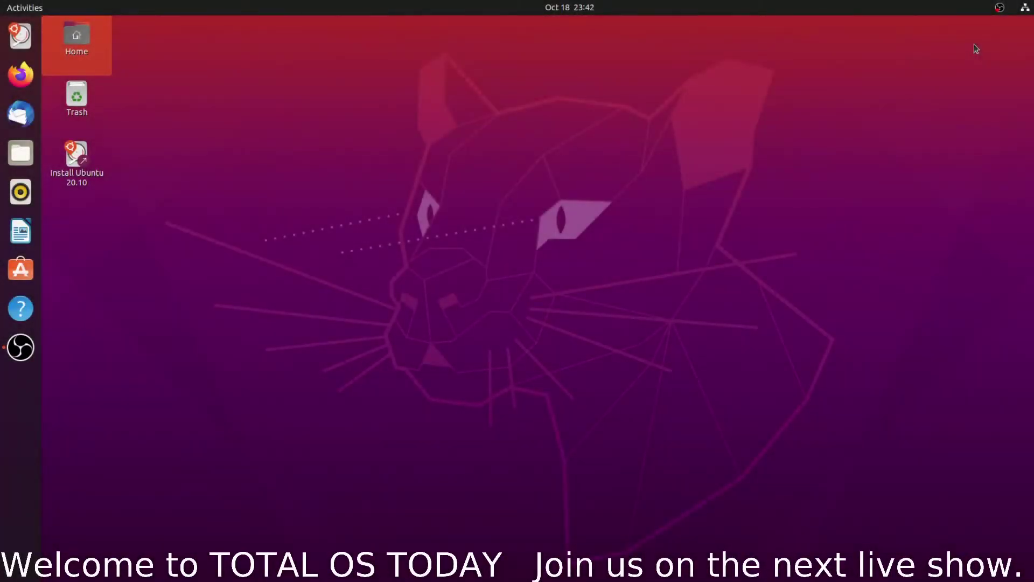
- Print the kernel release with uname -r in a Desktop-folder terminal, then close it
{"action": "right_click", "coordinate": [555, 148]}
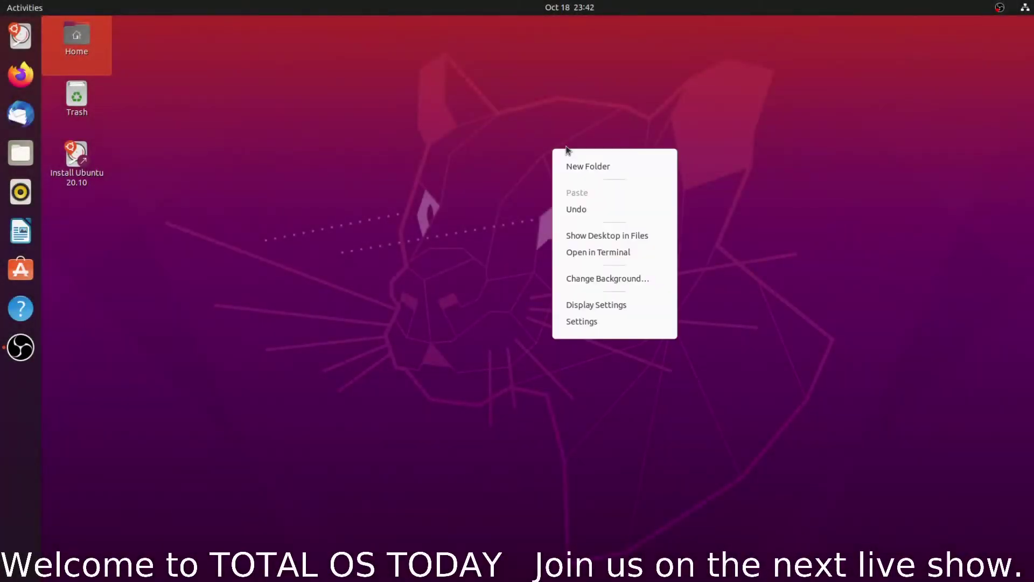
{"action": "left_click", "coordinate": [586, 253]}
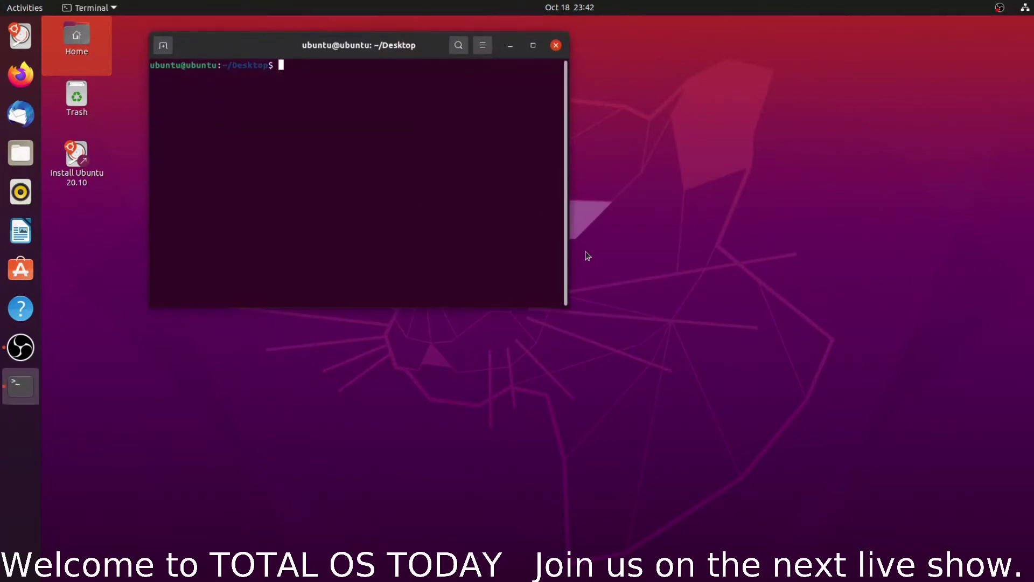
{"action": "type", "text": "uname -r"}
{"action": "key", "text": "Return"}
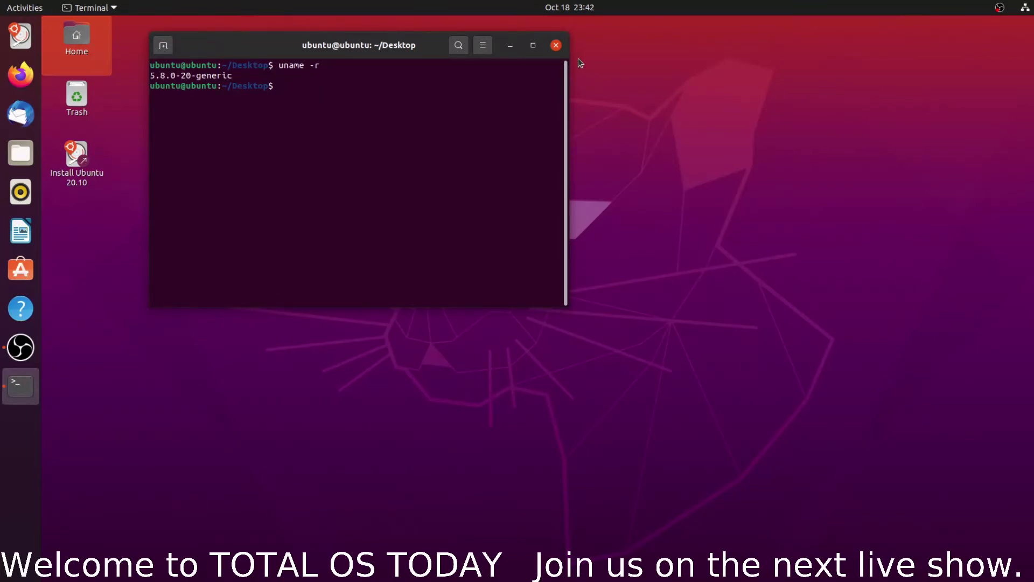
{"action": "left_click", "coordinate": [556, 46]}
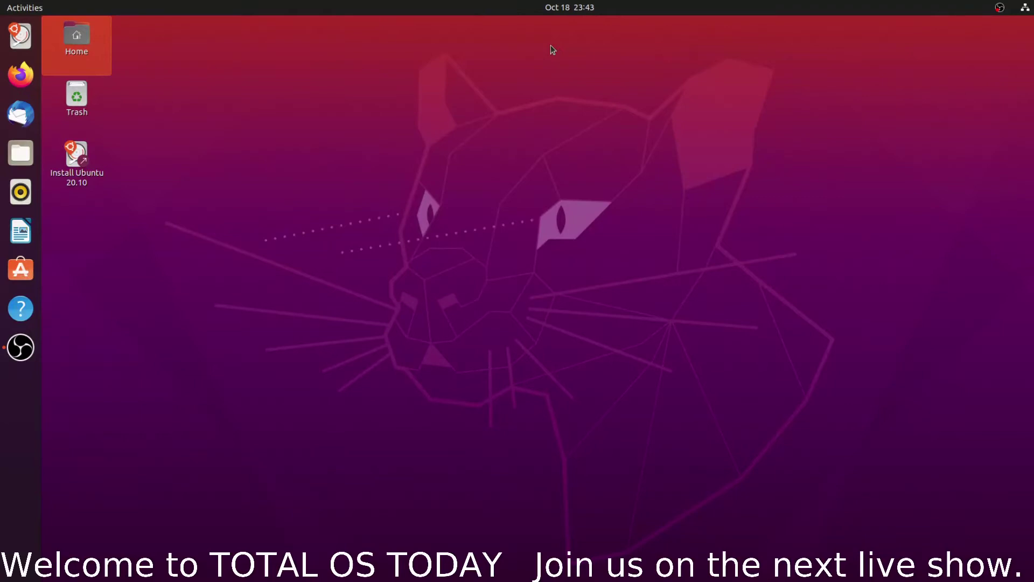
- Expand the system menu's Power Off / Log Out options, dismiss them, and show the applications grid
{"action": "left_click", "coordinate": [1025, 7]}
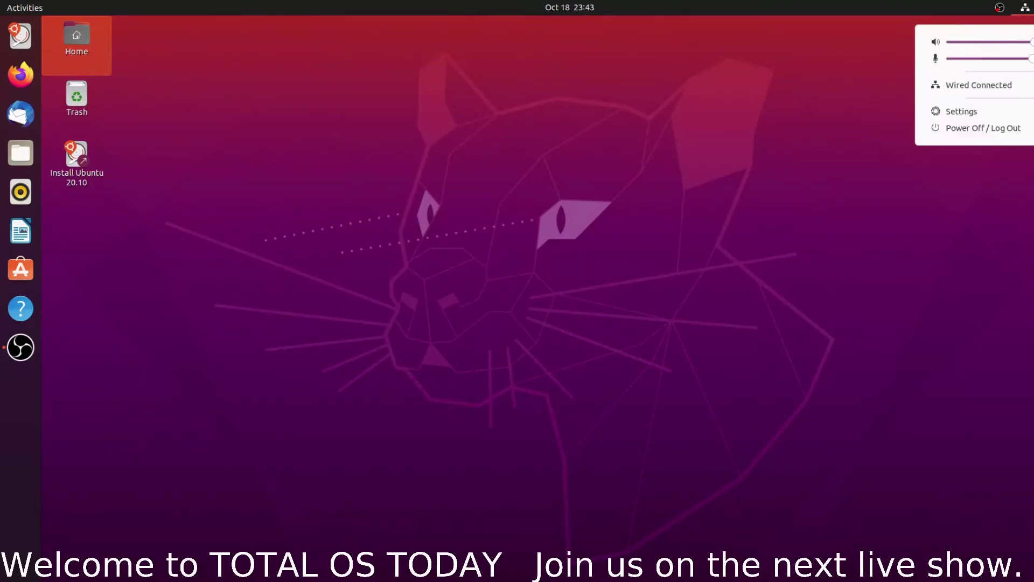
{"action": "left_click", "coordinate": [994, 129]}
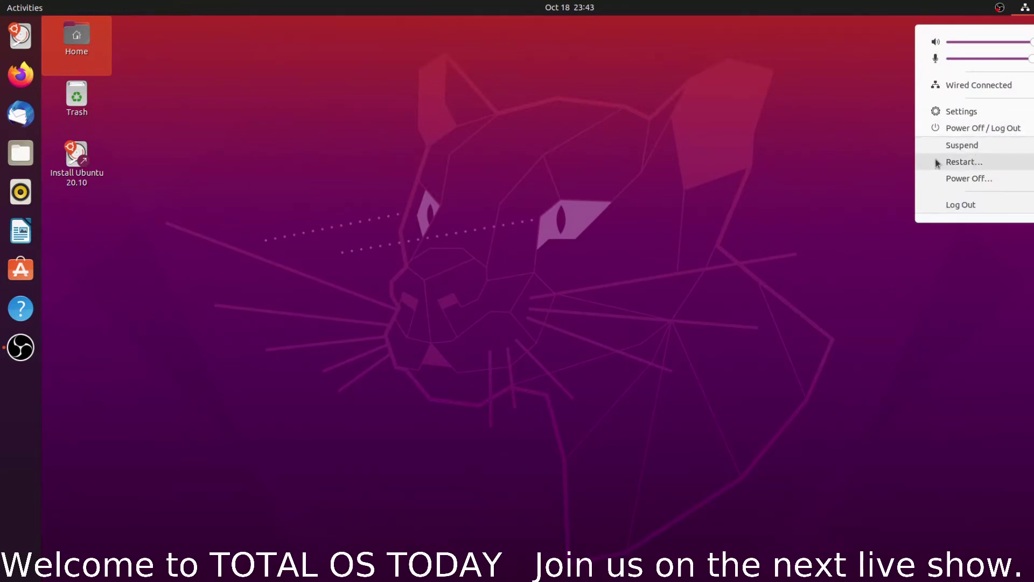
{"action": "left_click", "coordinate": [761, 157]}
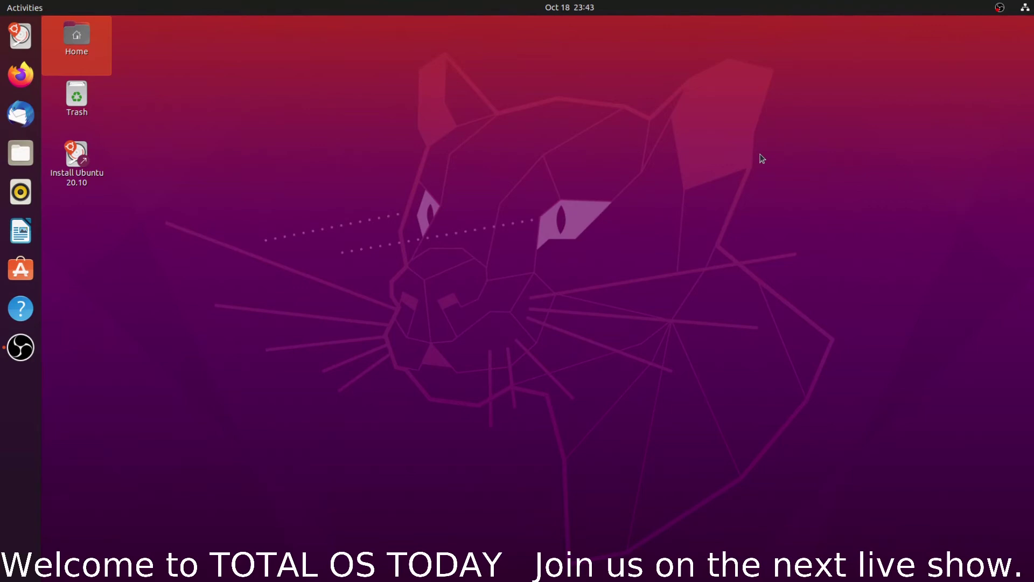
{"action": "left_click", "coordinate": [21, 564]}
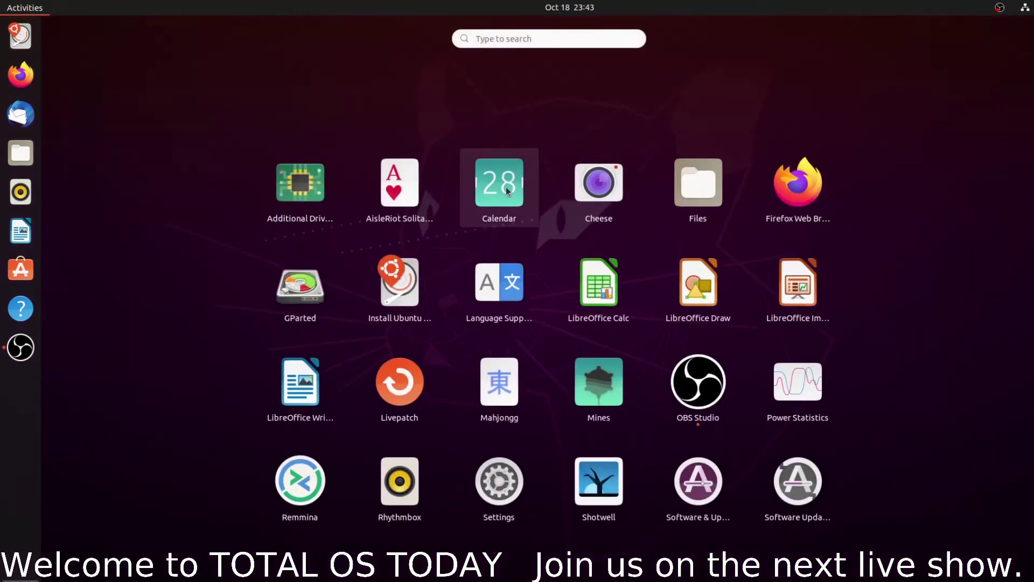
- Drag Calendar onto AisleRiot Solitaire to form a new Unnamed Folder
{"action": "left_click_drag", "start_coordinate": [506, 188], "coordinate": [416, 213]}
{"action": "scroll", "coordinate": [797, 544], "scroll_direction": "down", "scroll_amount": 1}
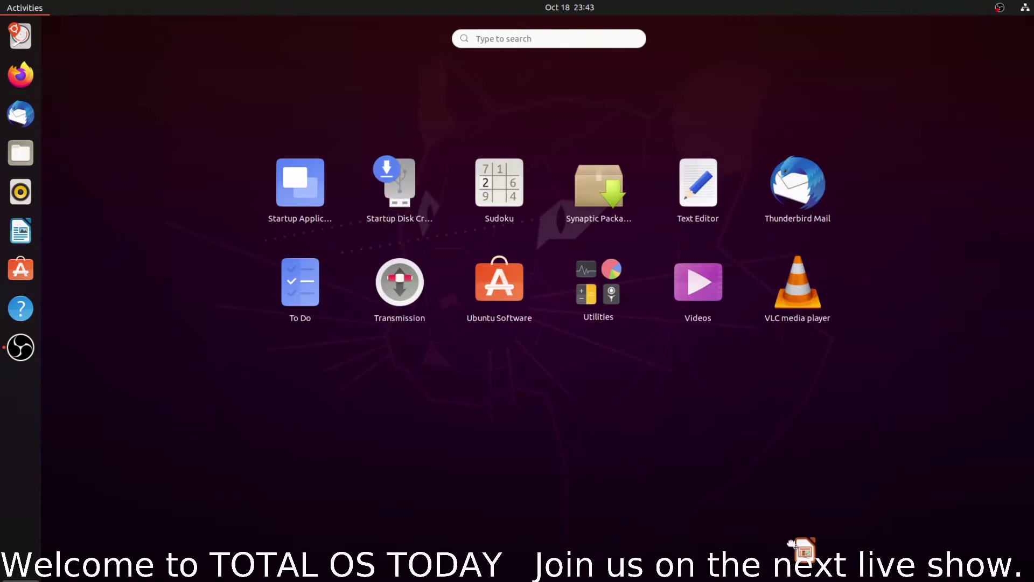
{"action": "scroll", "coordinate": [757, 518], "scroll_direction": "up", "scroll_amount": 1}
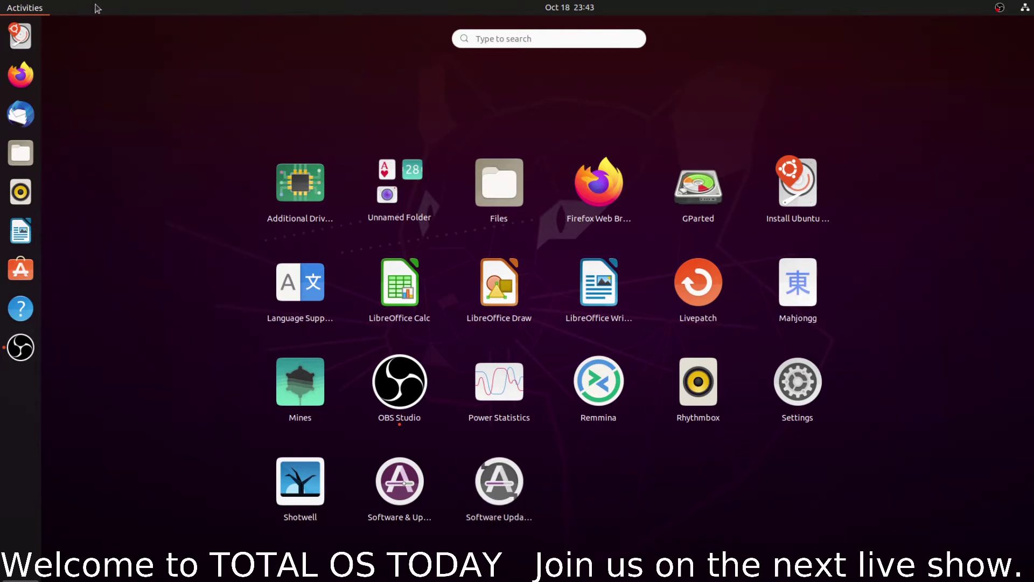
- Reopen the applications grid through Activities and page to its second page
{"action": "key", "text": "Escape"}
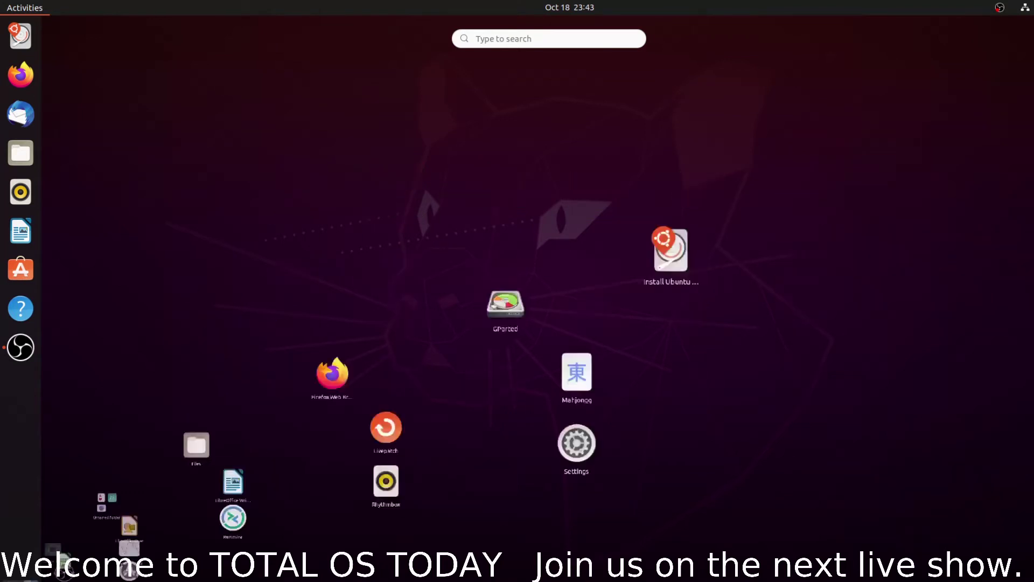
{"action": "key", "text": "super"}
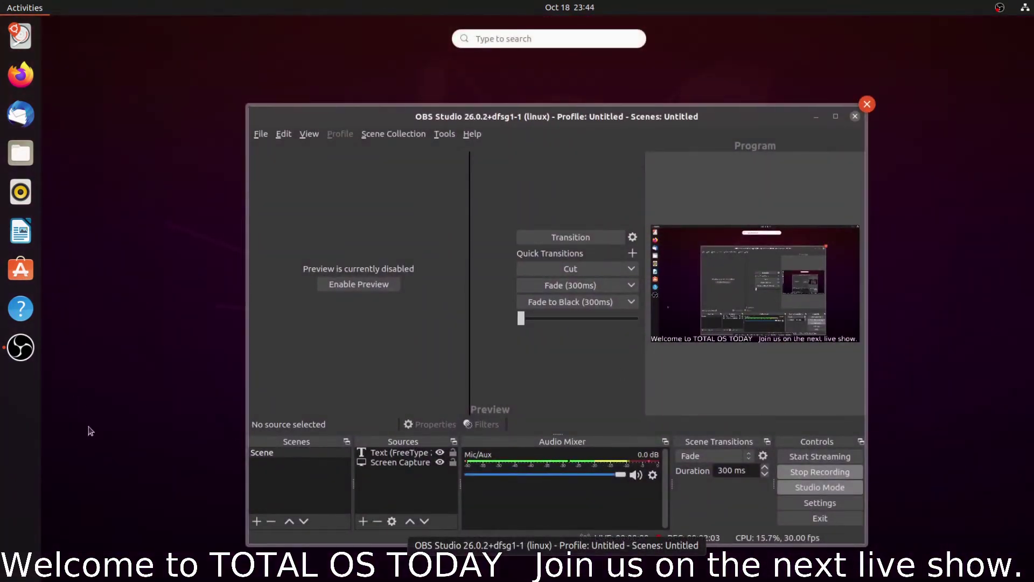
{"action": "key", "text": "super+a"}
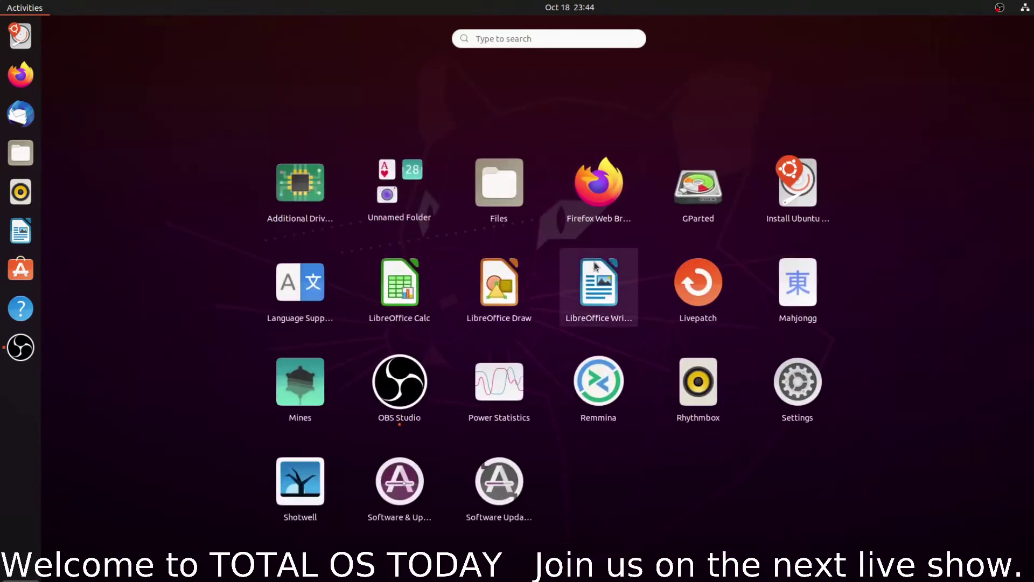
{"action": "scroll", "coordinate": [593, 270], "scroll_direction": "down", "scroll_amount": 1}
{"action": "scroll", "coordinate": [592, 271], "scroll_direction": "up", "scroll_amount": 1}
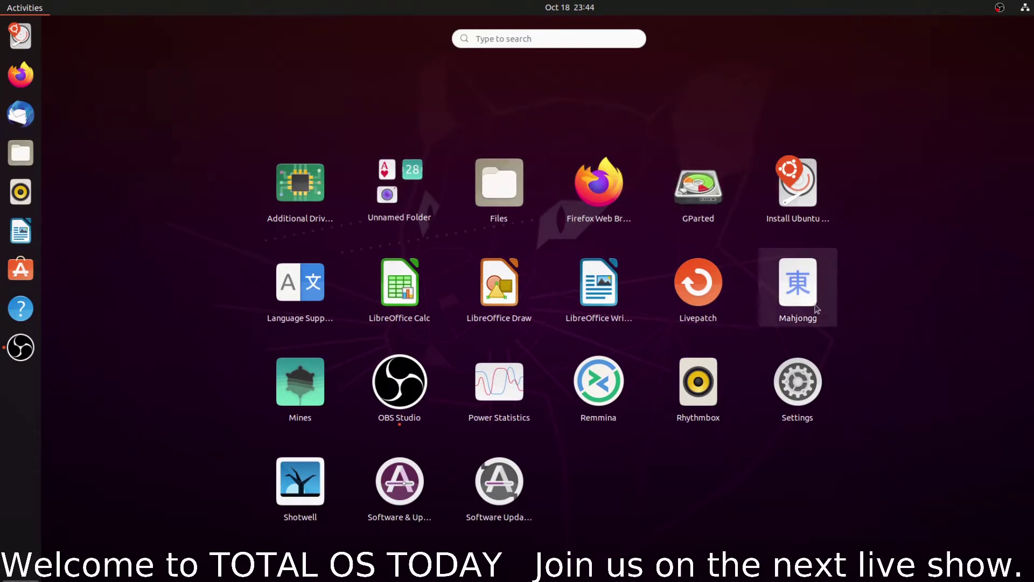
{"action": "scroll", "coordinate": [818, 308], "scroll_direction": "down", "scroll_amount": 1}
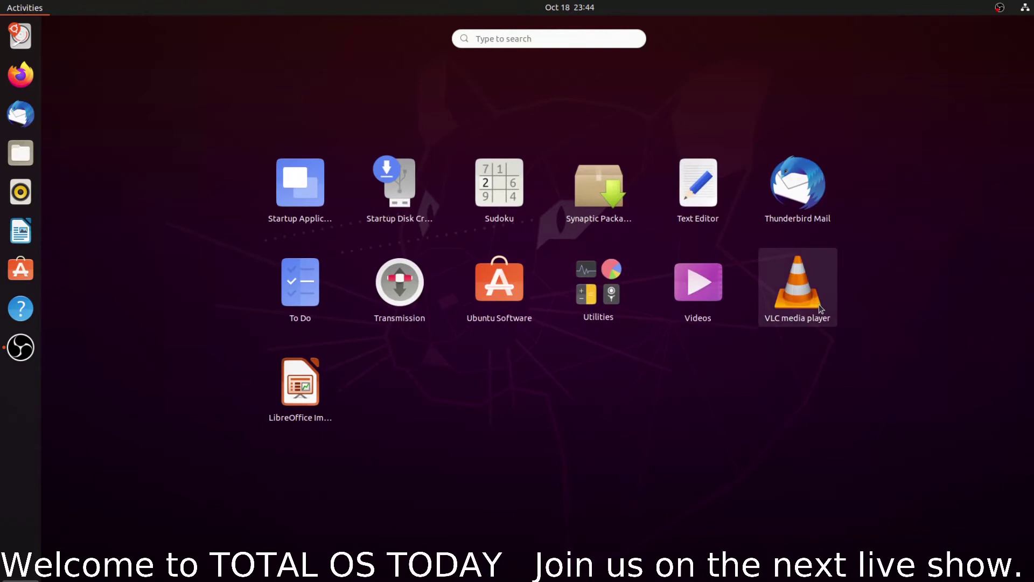
- Browse Ubuntu Software's Installed list and pending gnome-3-34-1804 and snapd updates, then quit it
{"action": "left_click", "coordinate": [504, 285]}
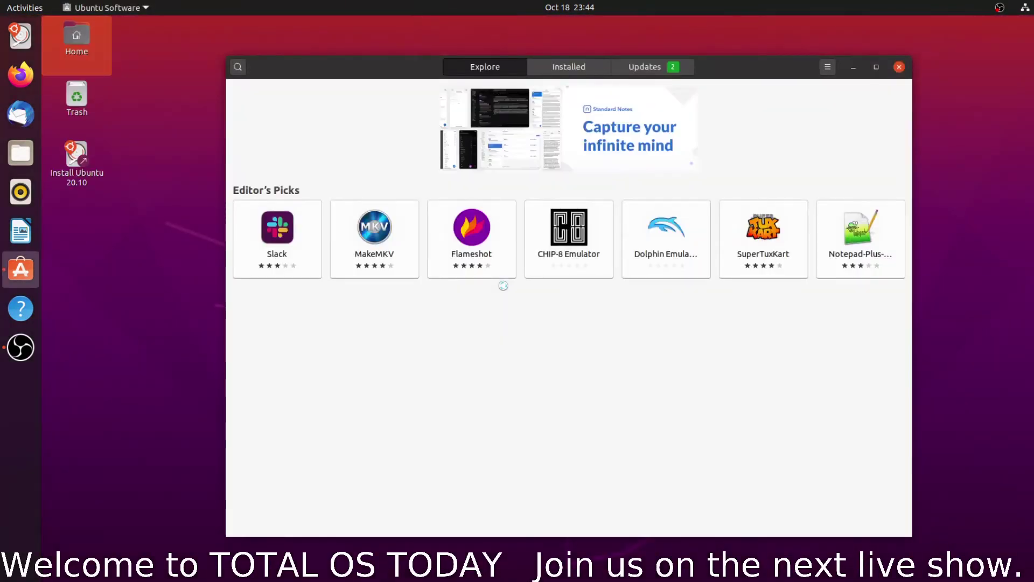
{"action": "left_click", "coordinate": [608, 61]}
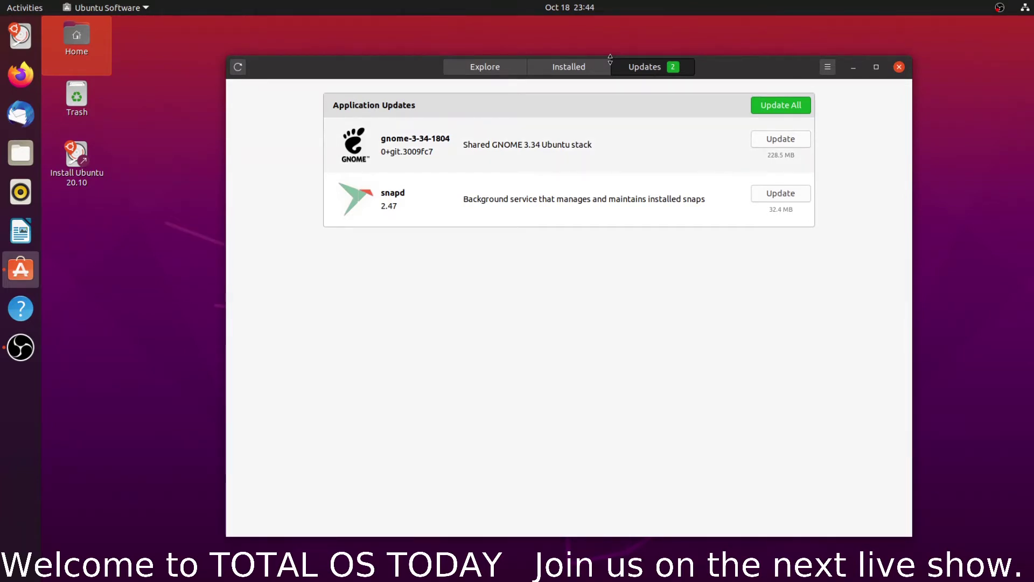
{"action": "key", "text": "alt+1"}
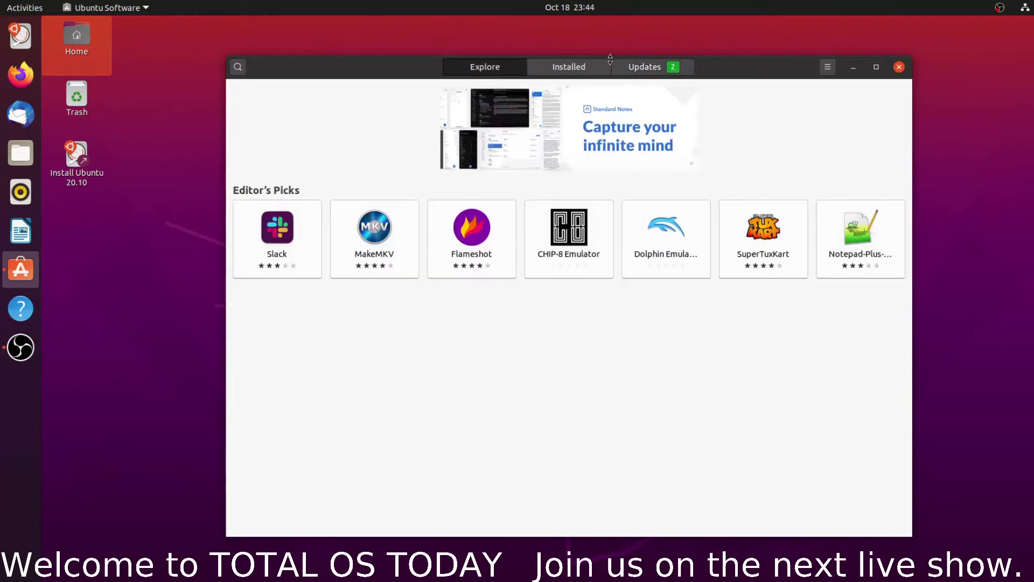
{"action": "key", "text": "alt+2"}
{"action": "key", "text": "Page_Down"}
{"action": "key", "text": "Page_Down"}
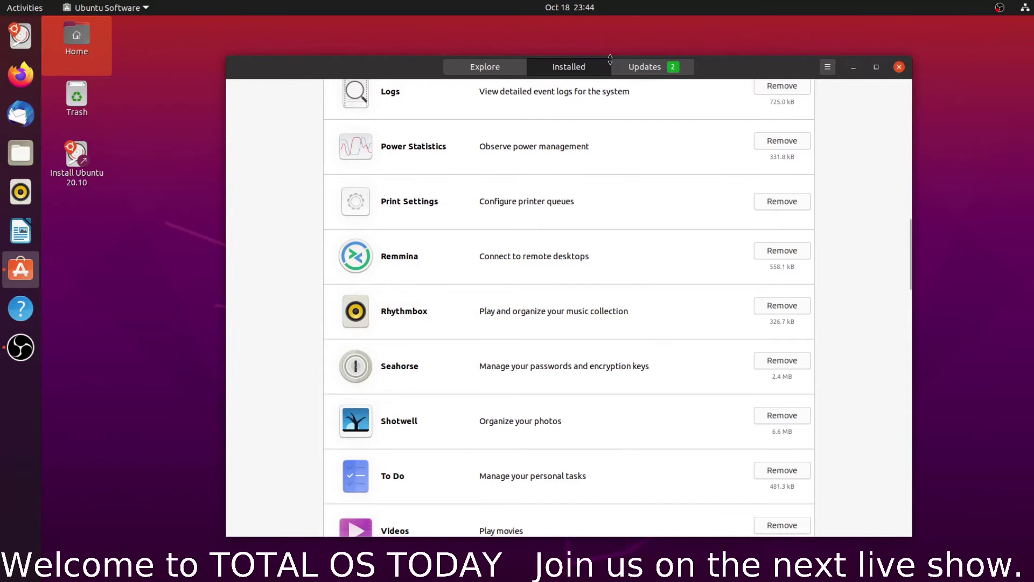
{"action": "key", "text": "ctrl+q"}
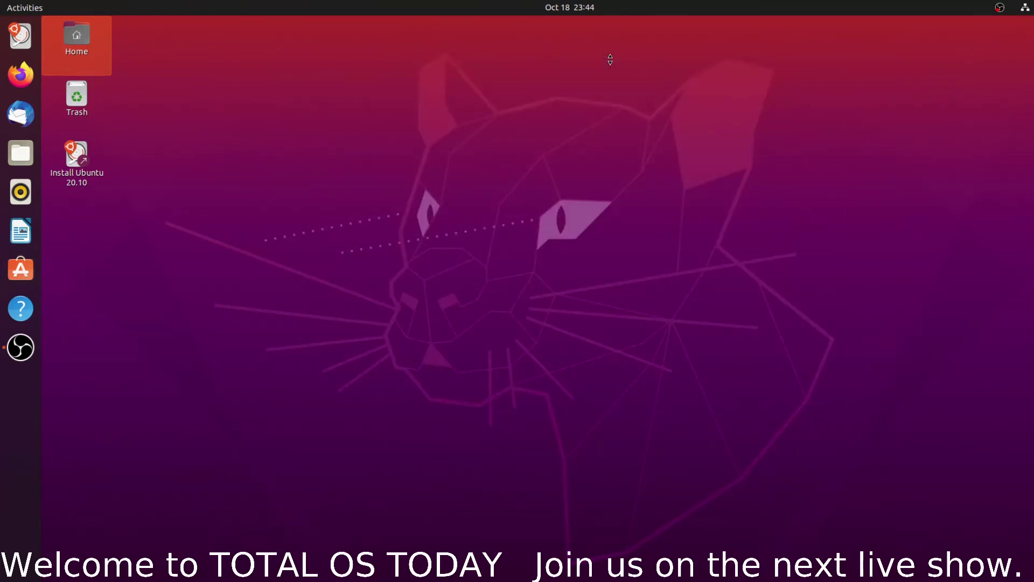
- Search Activities for 'synal' and launch Synaptic Package Manager
{"action": "key", "text": "super"}
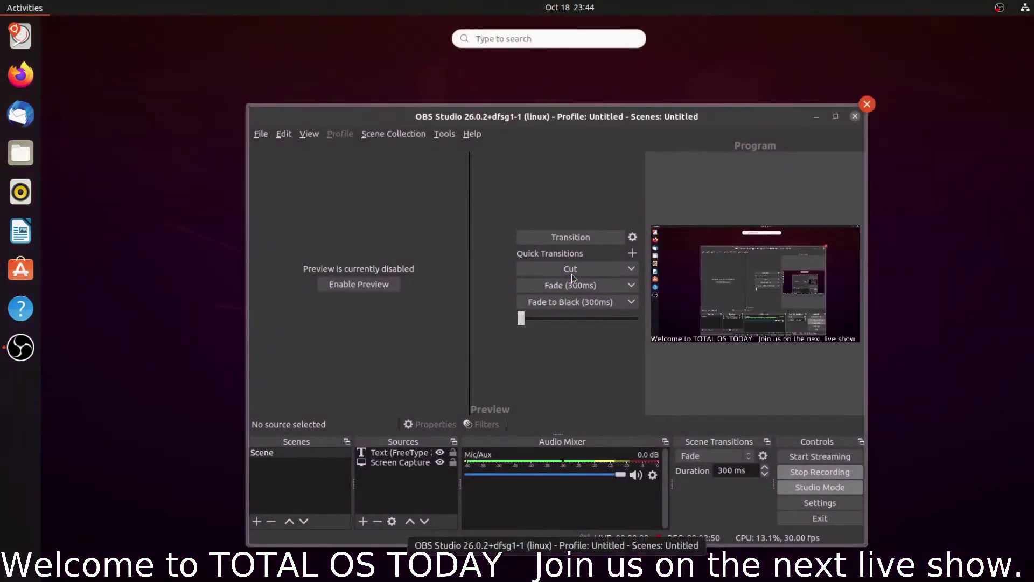
{"action": "type", "text": "synal"}
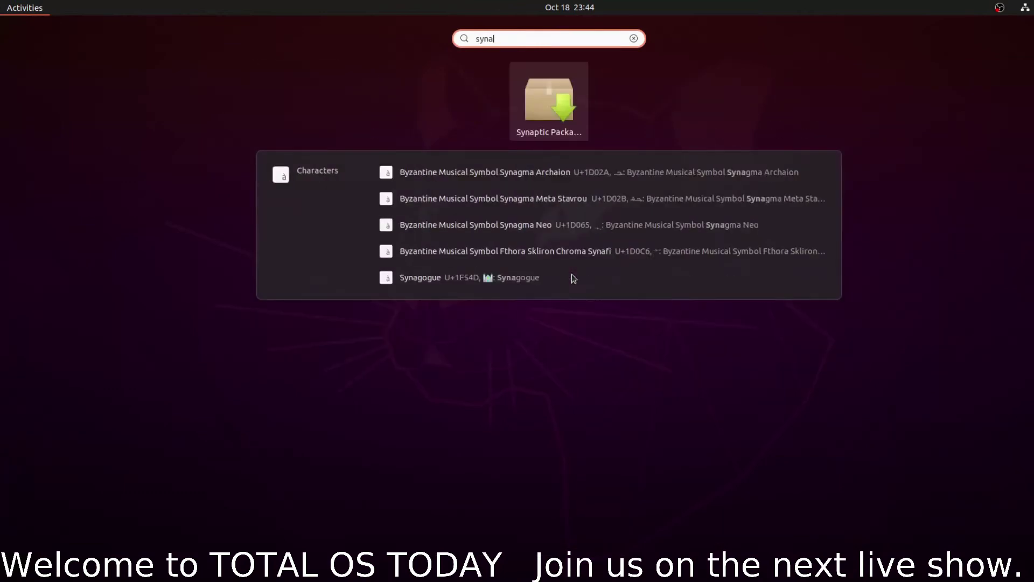
{"action": "left_click", "coordinate": [545, 113]}
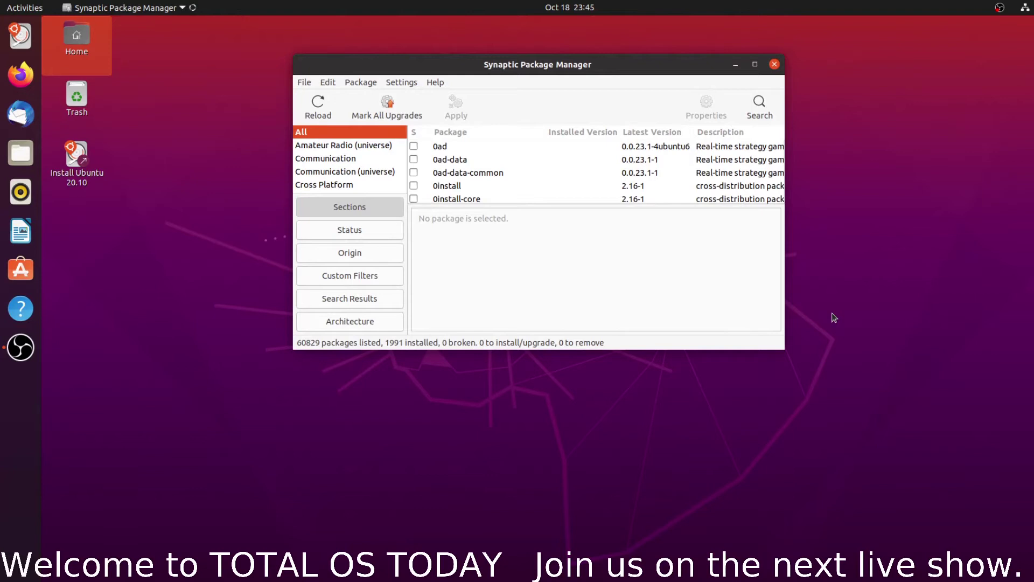
- Close Ubuntu Software, maximize Synaptic to browse its 60829 packages, then quit Synaptic
{"action": "left_click", "coordinate": [21, 269]}
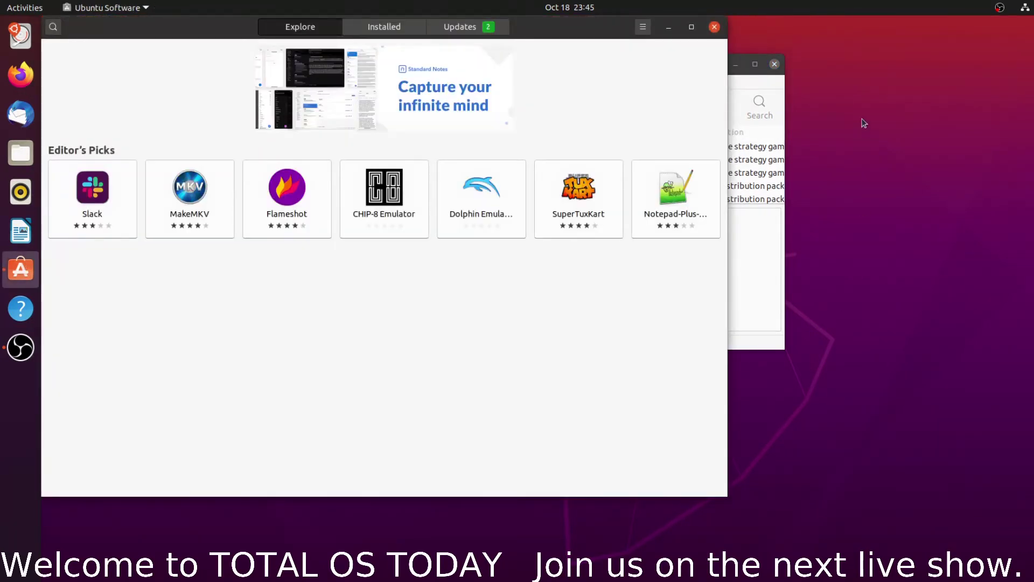
{"action": "left_click", "coordinate": [715, 28]}
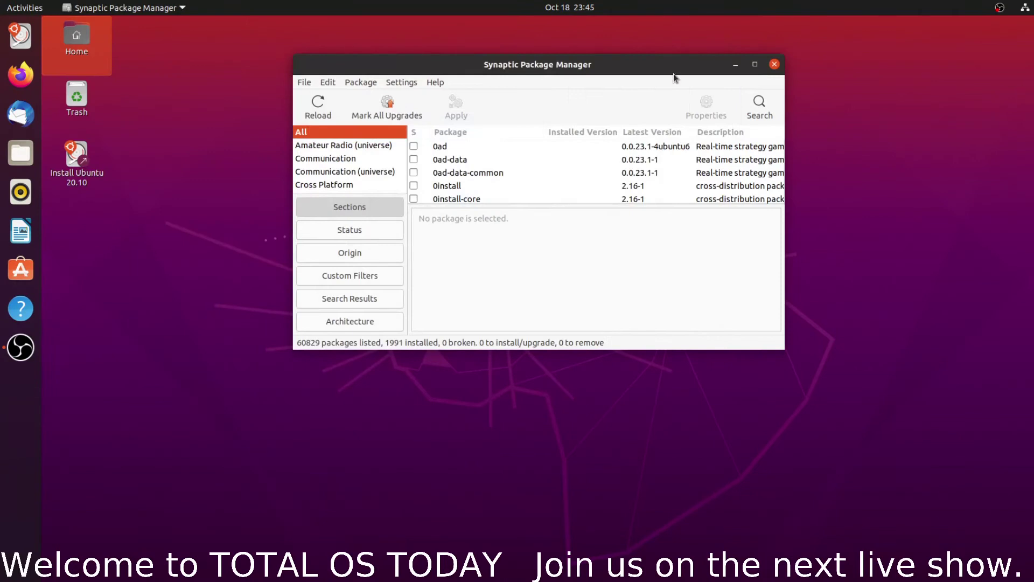
{"action": "left_click", "coordinate": [754, 65]}
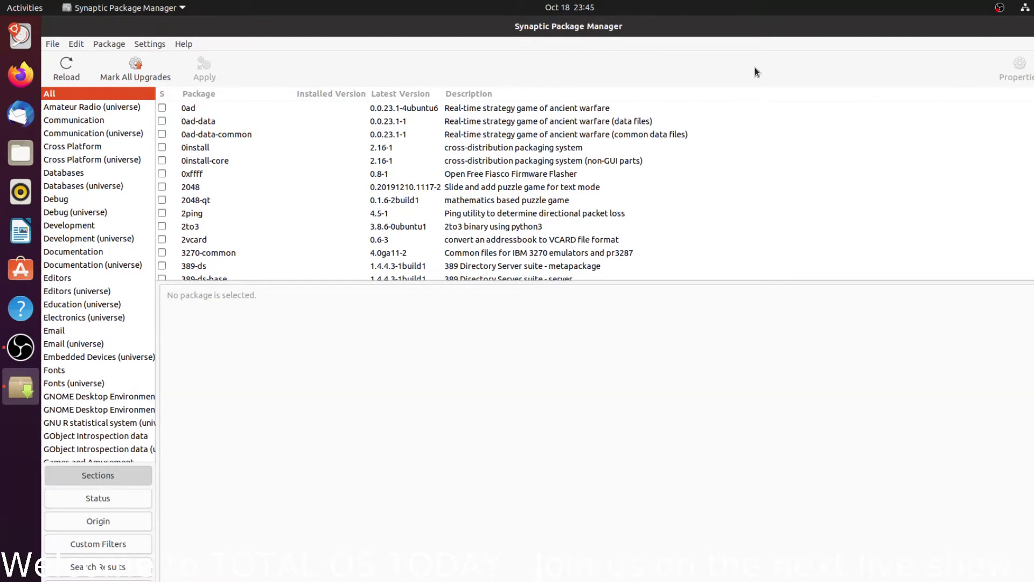
{"action": "key", "text": "ctrl+q"}
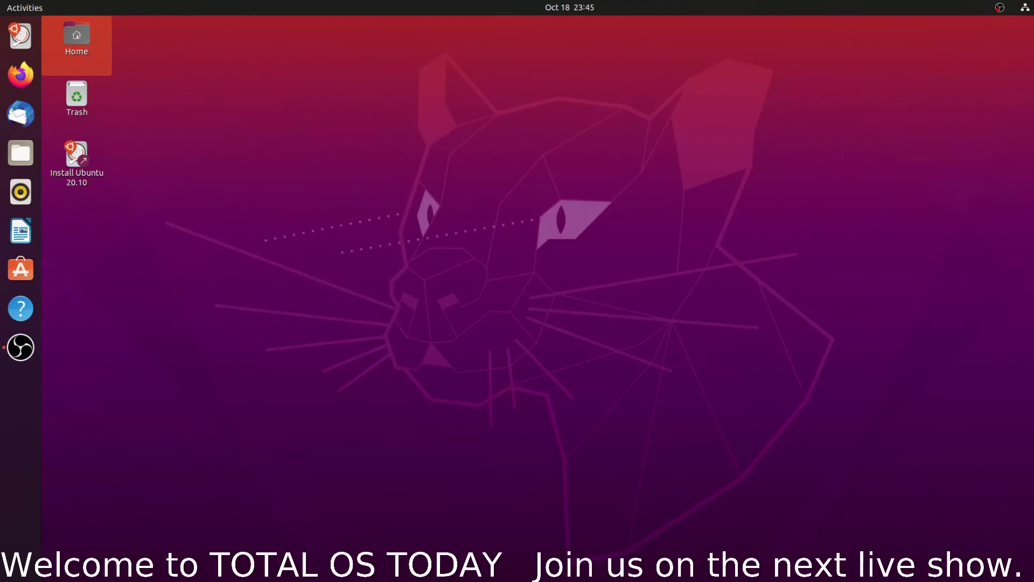
- Set the Date & Time format to AM / PM in Settings, then close Settings
{"action": "left_click", "coordinate": [1025, 7]}
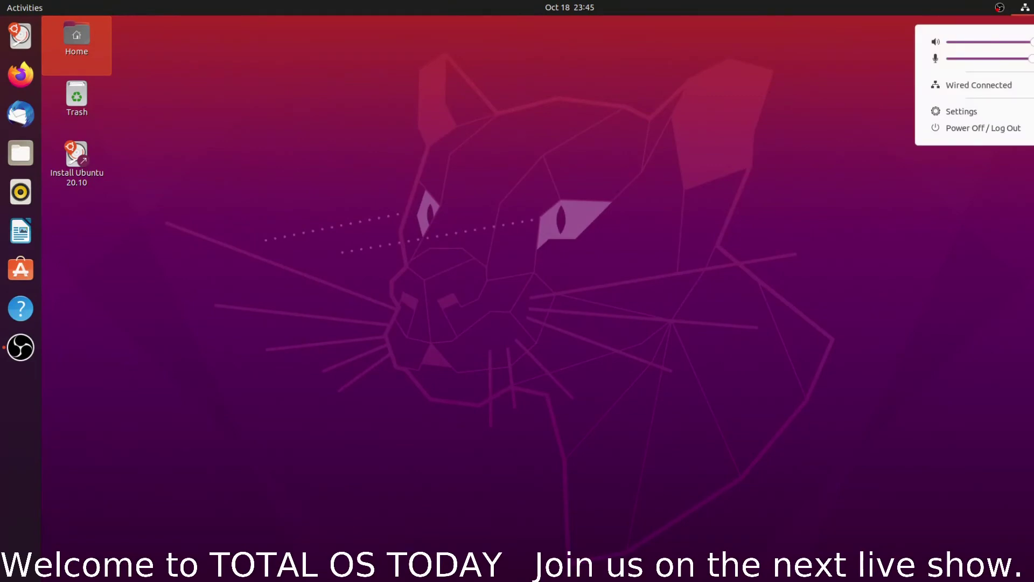
{"action": "left_click", "coordinate": [997, 108]}
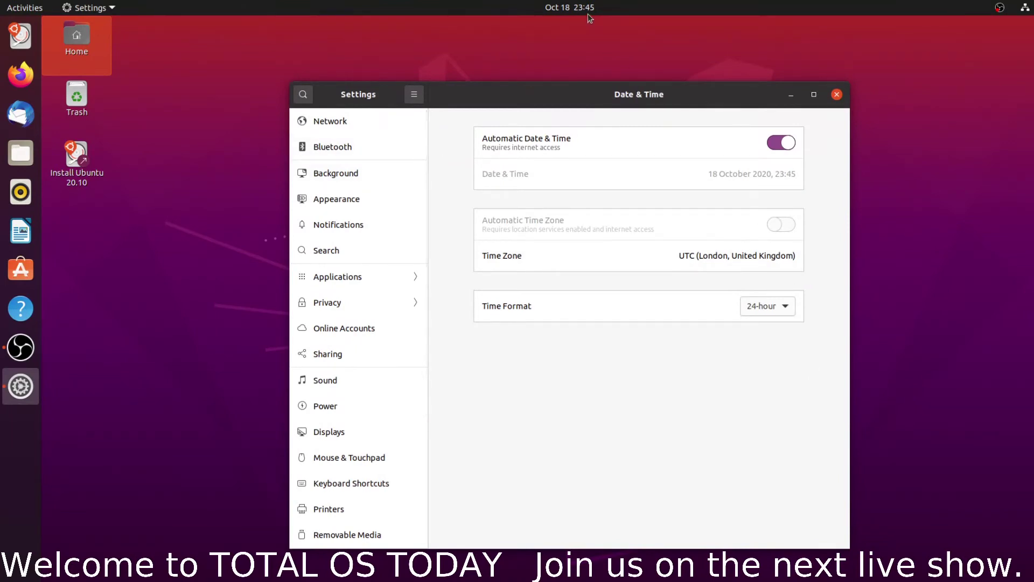
{"action": "left_click", "coordinate": [788, 307]}
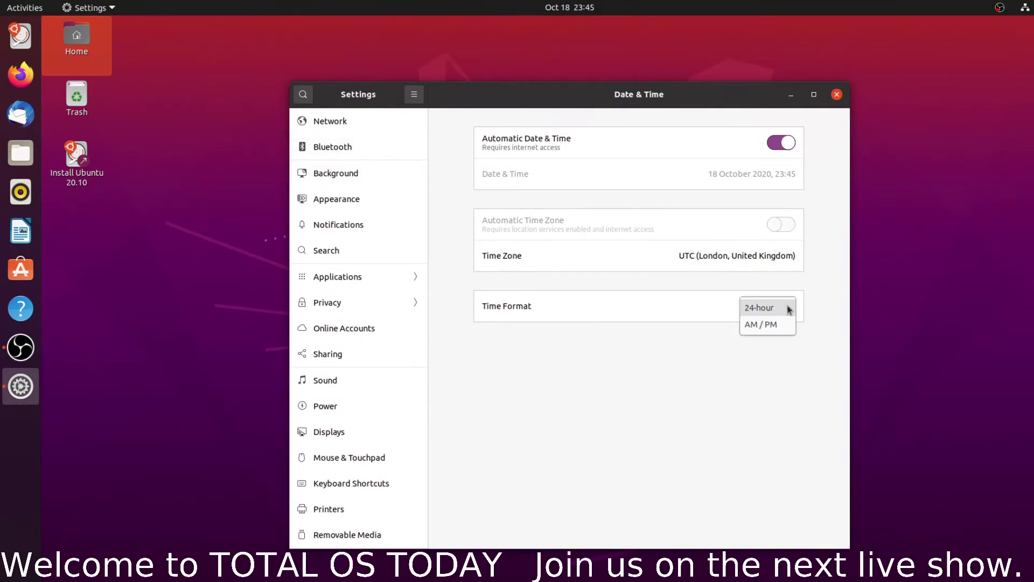
{"action": "left_click", "coordinate": [771, 325]}
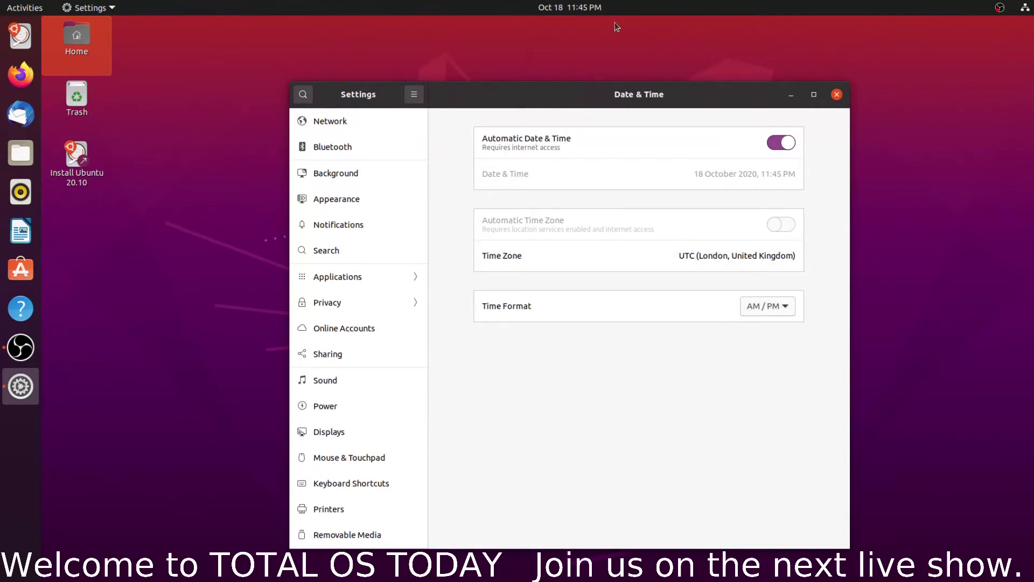
{"action": "key", "text": "ctrl+q"}
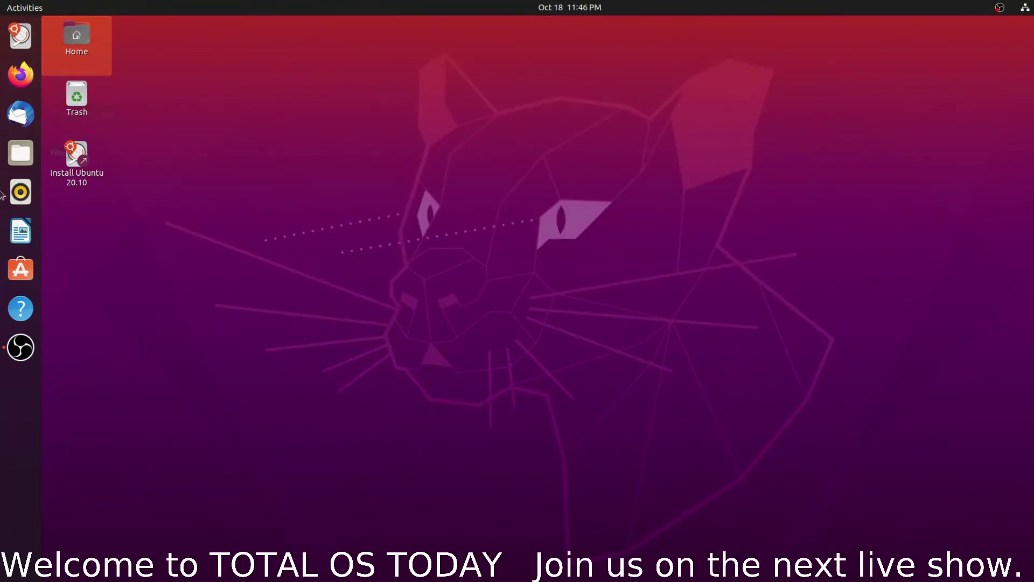
- Launch Thunderbird, cancel the email account setup, and centre its window
{"action": "left_click", "coordinate": [21, 113]}
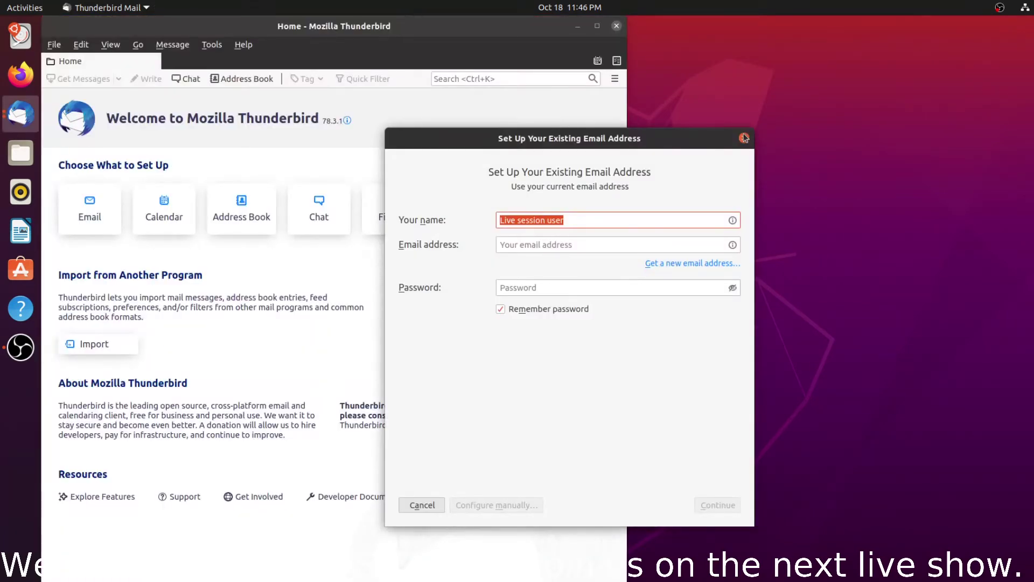
{"action": "left_click", "coordinate": [744, 138]}
{"action": "left_click_drag", "start_coordinate": [412, 28], "coordinate": [614, 37]}
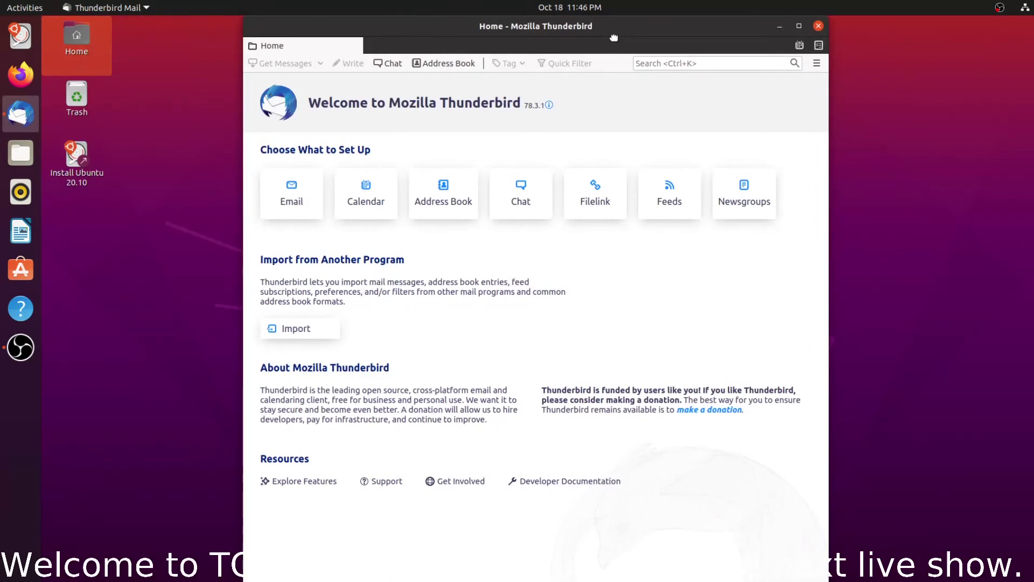
- Confirm Thunderbird version 78.3.1 in About Thunderbird, then close Thunderbird
{"action": "left_click", "coordinate": [816, 64]}
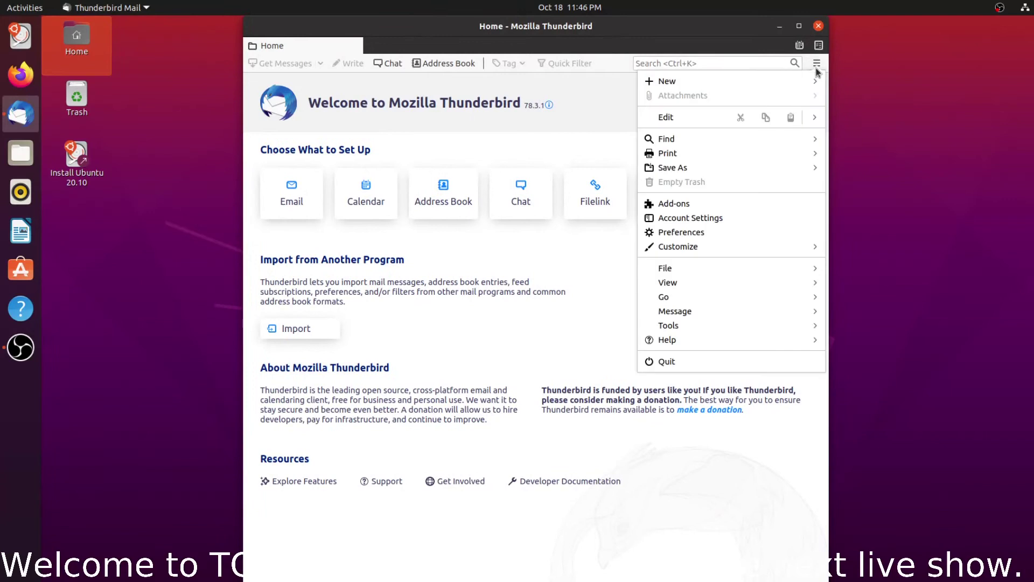
{"action": "left_click", "coordinate": [679, 341]}
{"action": "left_click", "coordinate": [697, 205]}
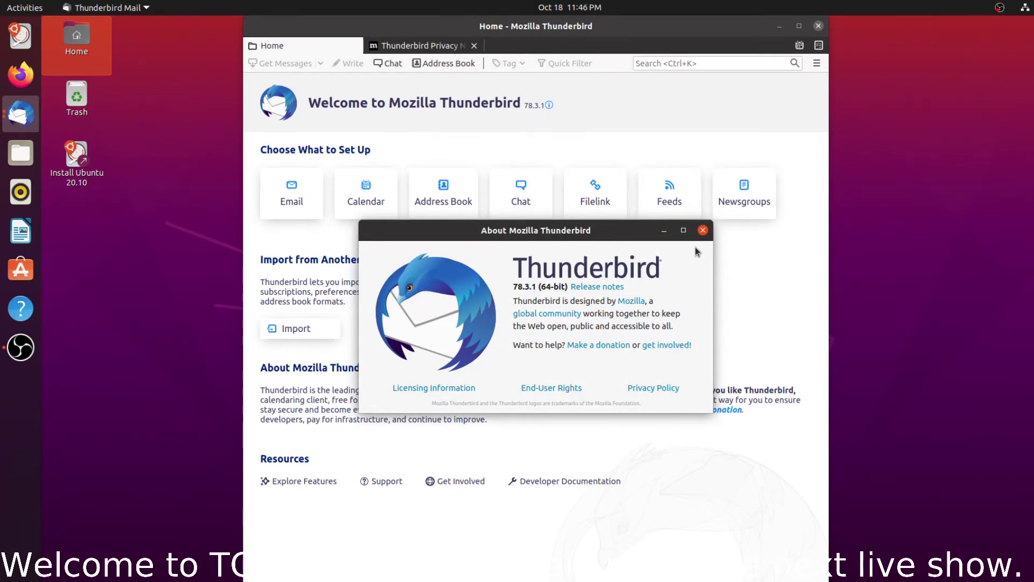
{"action": "left_click", "coordinate": [703, 230]}
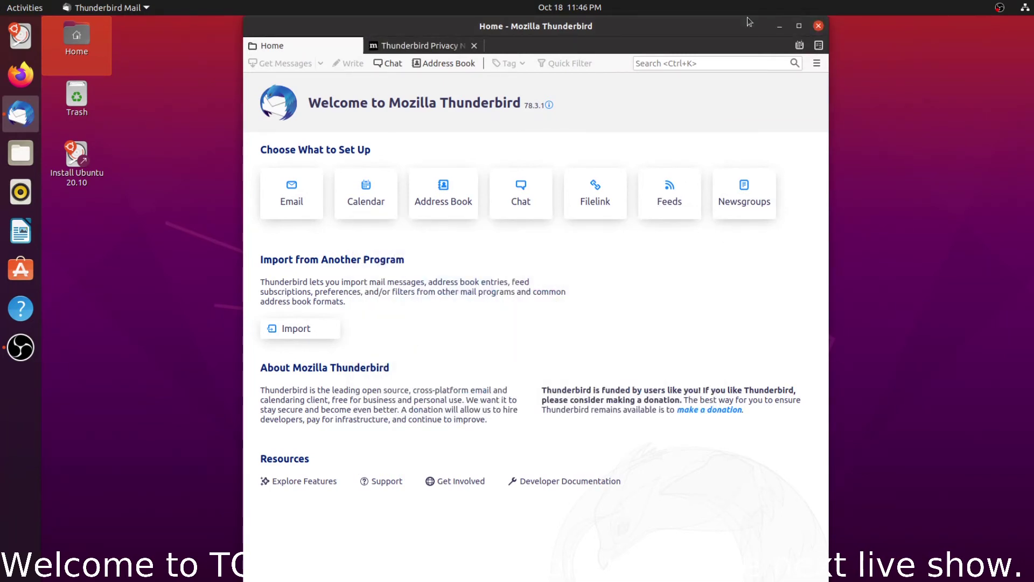
{"action": "left_click", "coordinate": [818, 26]}
- View the Home folder in Files, close Files, and launch the Ubuntu Desktop Guide
{"action": "left_click", "coordinate": [31, 159]}
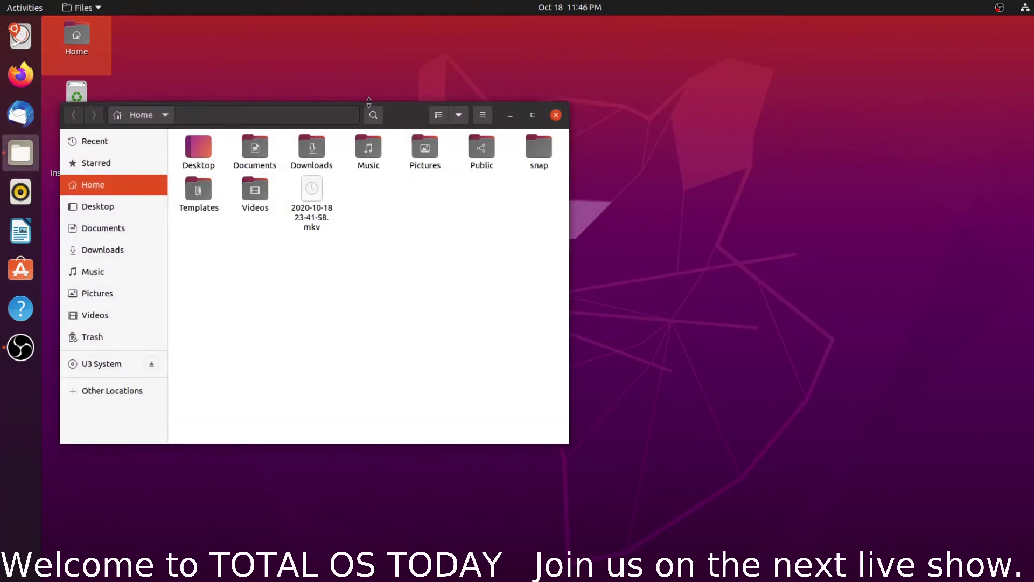
{"action": "left_click_drag", "start_coordinate": [400, 120], "coordinate": [533, 117]}
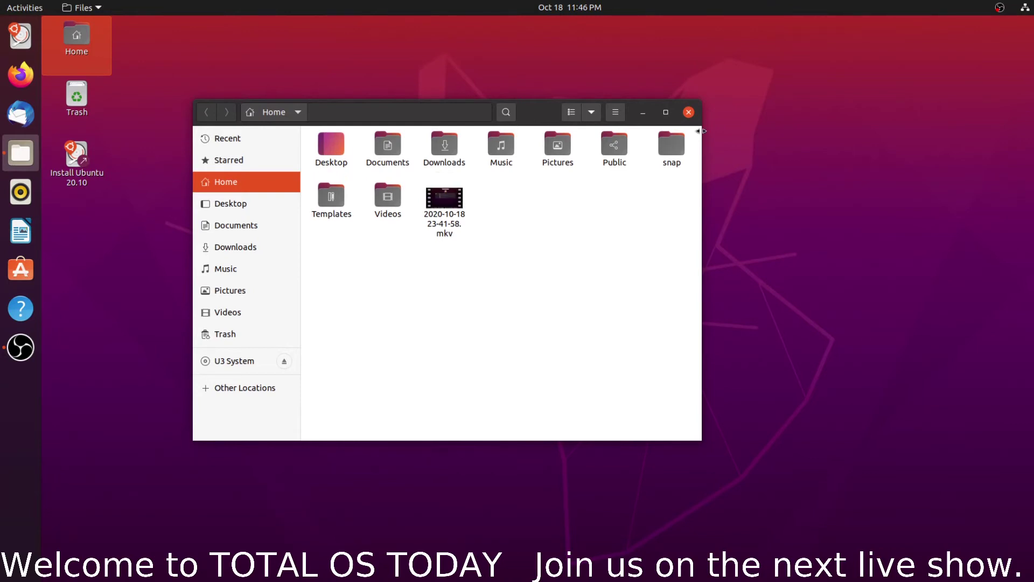
{"action": "key", "text": "ctrl+q"}
{"action": "left_click", "coordinate": [20, 308]}
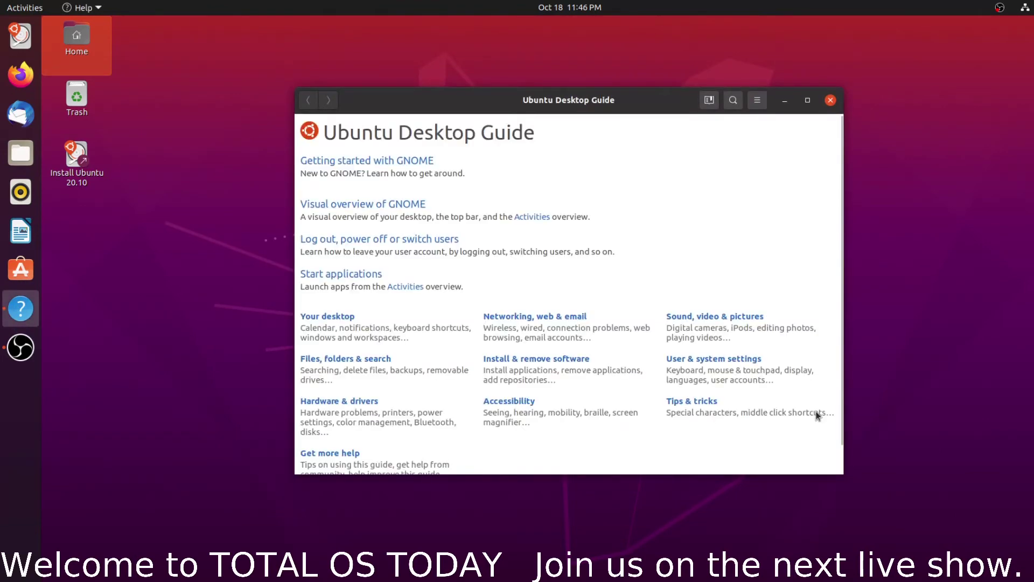
- Scroll through the Desktop Guide's help topics and close the guide
{"action": "scroll", "coordinate": [722, 334], "scroll_direction": "down", "scroll_amount": 1}
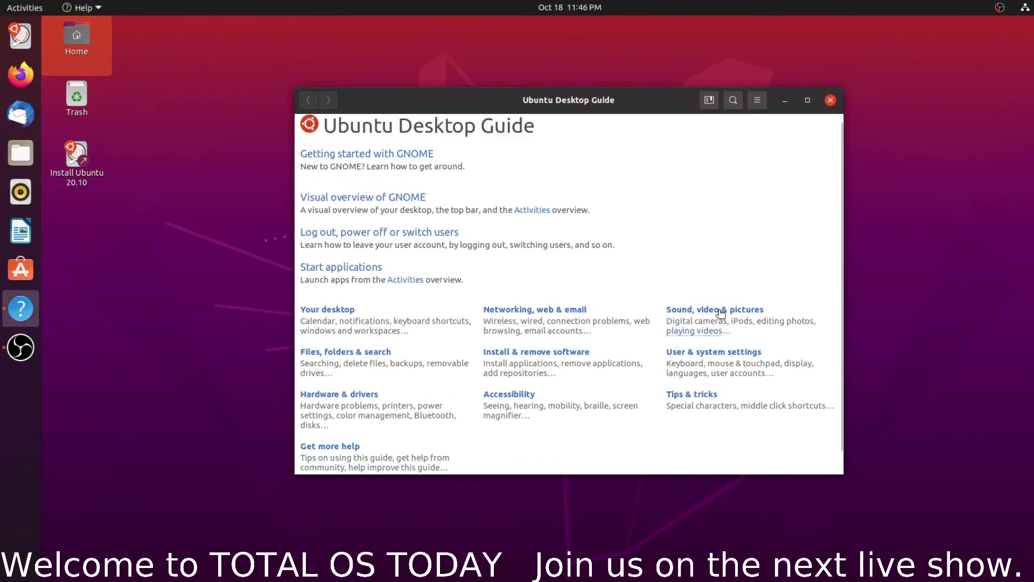
{"action": "scroll", "coordinate": [719, 313], "scroll_direction": "up", "scroll_amount": 1}
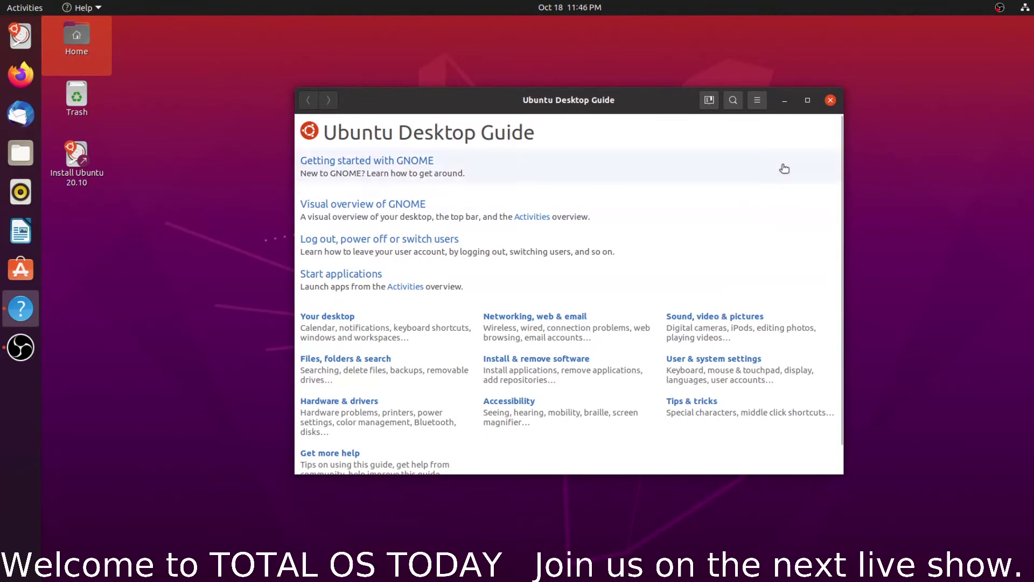
{"action": "left_click", "coordinate": [831, 100]}
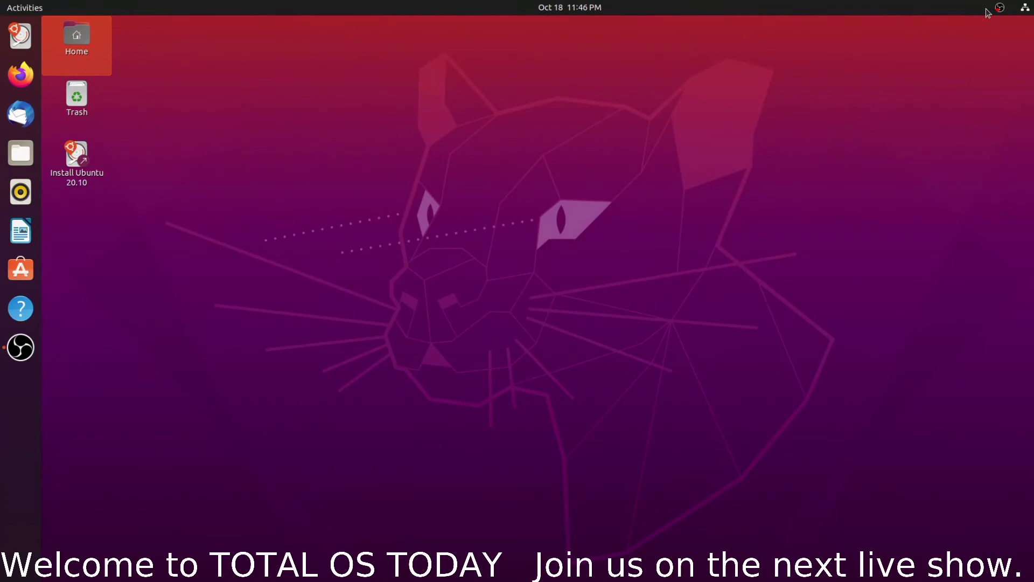
- Launch Rhythmbox, move its window right, then quit it
{"action": "left_click", "coordinate": [28, 199]}
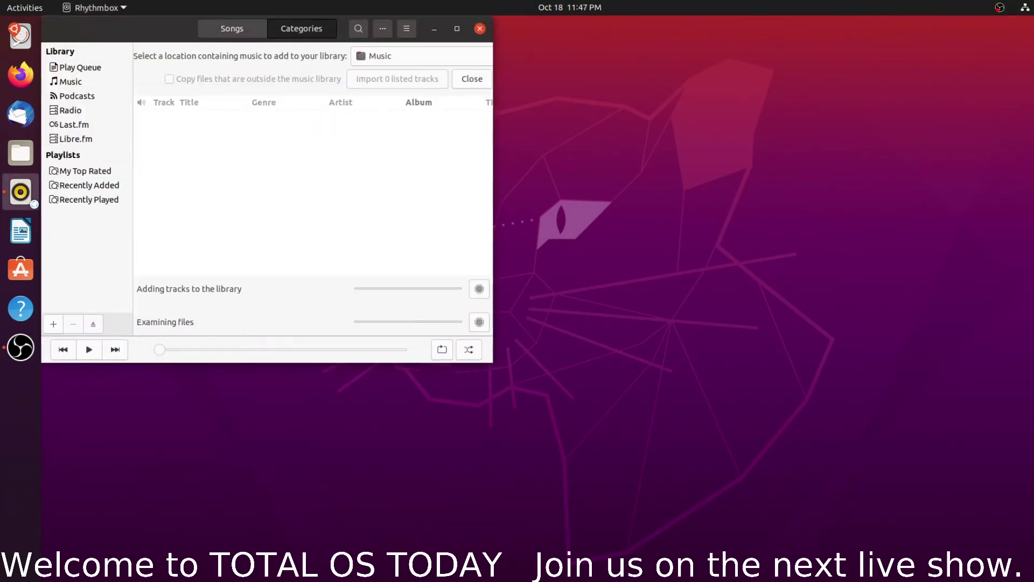
{"action": "left_click_drag", "start_coordinate": [166, 33], "coordinate": [321, 34]}
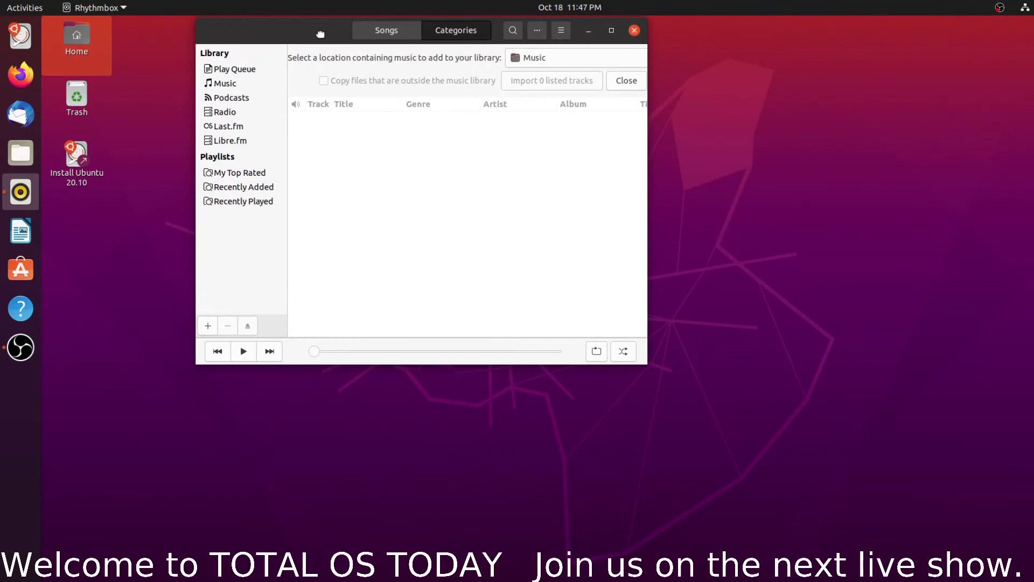
{"action": "key", "text": "ctrl+q"}
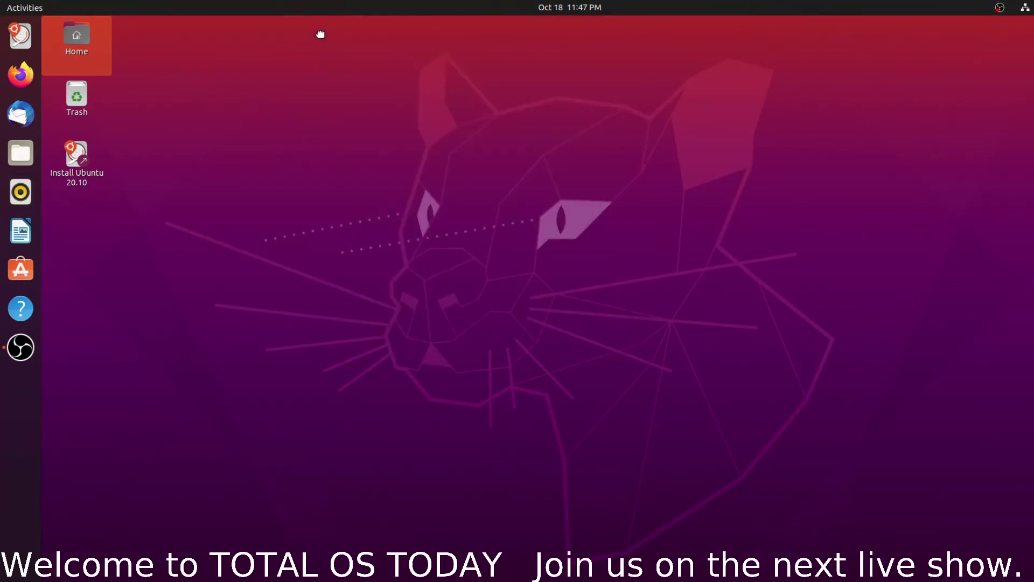
- Launch Writer, check About LibreOffice shows version 7.0.1.2, then quit Writer
{"action": "left_click", "coordinate": [22, 232]}
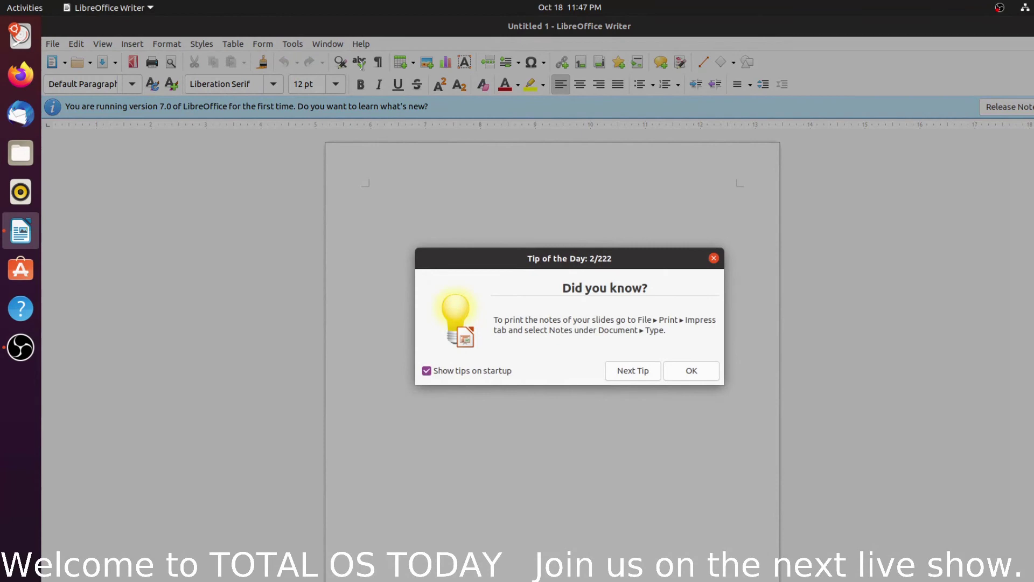
{"action": "key", "text": "Escape"}
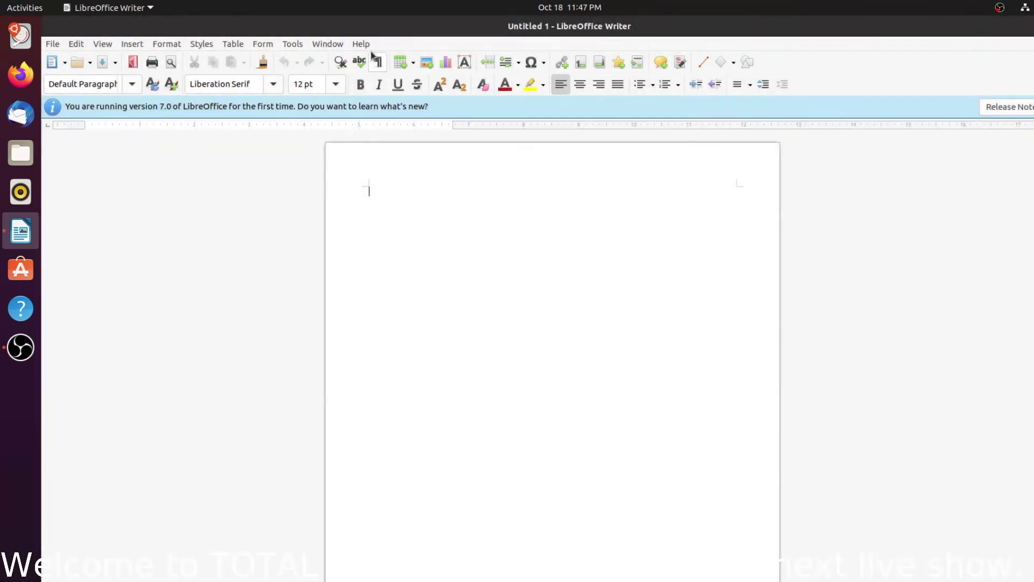
{"action": "left_click", "coordinate": [361, 44]}
{"action": "left_click", "coordinate": [422, 201]}
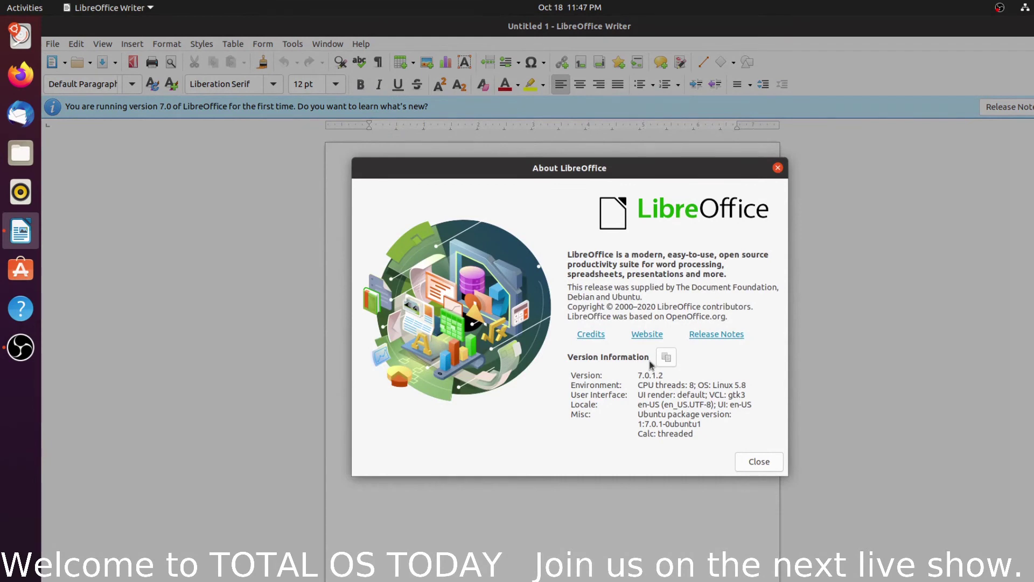
{"action": "key", "text": "Escape"}
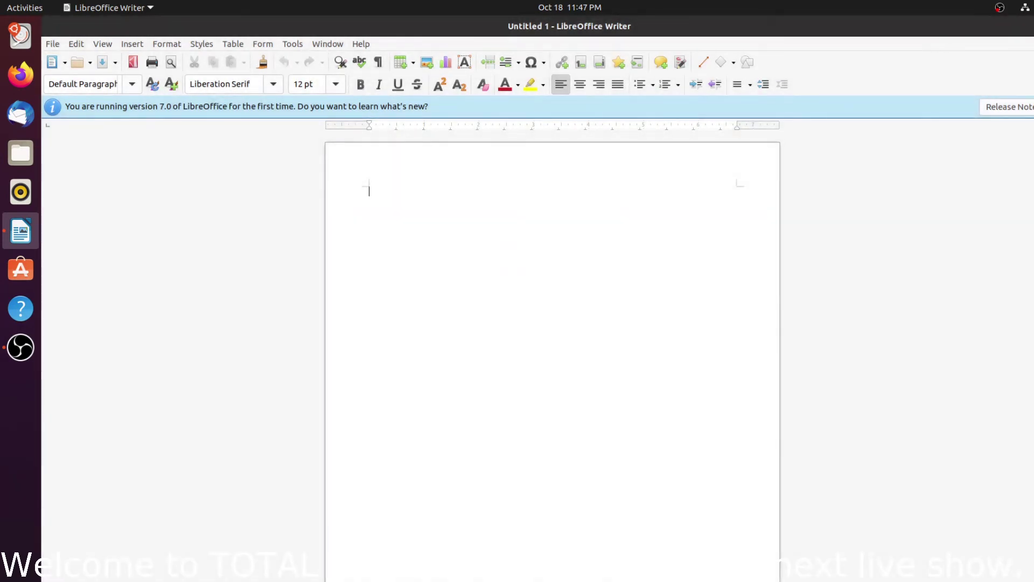
{"action": "key", "text": "ctrl+q"}
- Glance at the notifications calendar, then open Settings from the system menu
{"action": "left_click", "coordinate": [577, 11]}
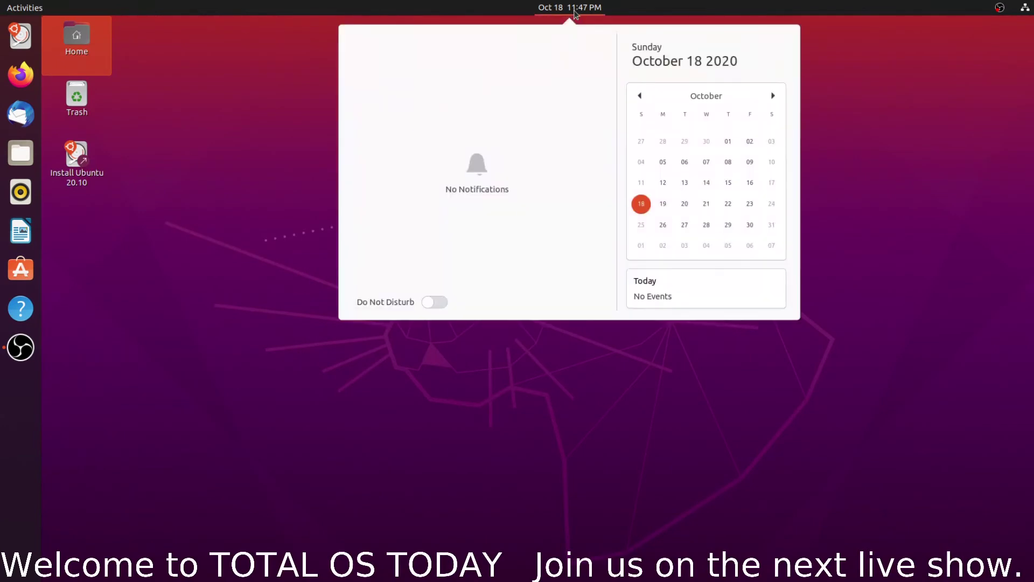
{"action": "left_click", "coordinate": [578, 12]}
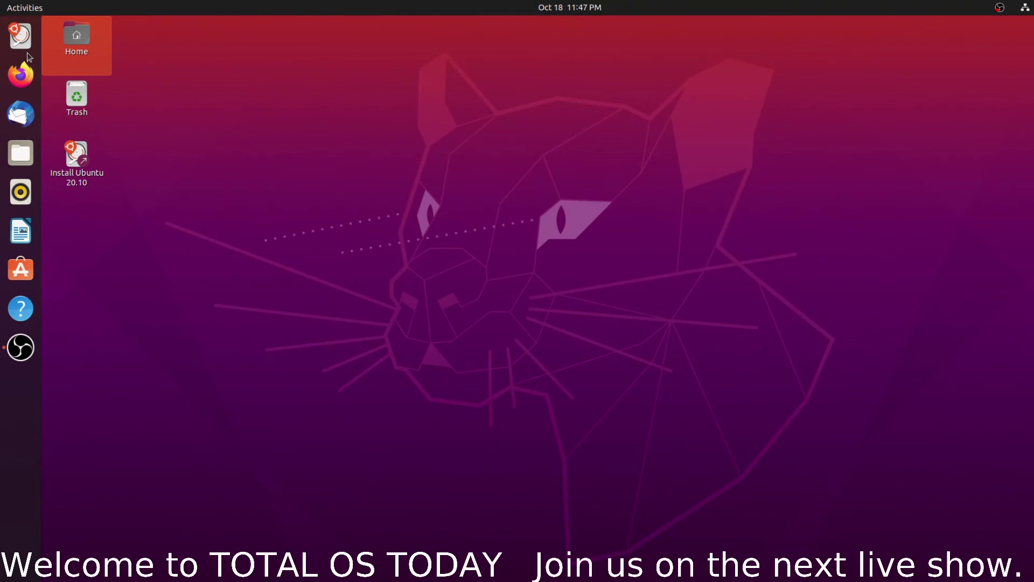
{"action": "left_click", "coordinate": [1024, 7]}
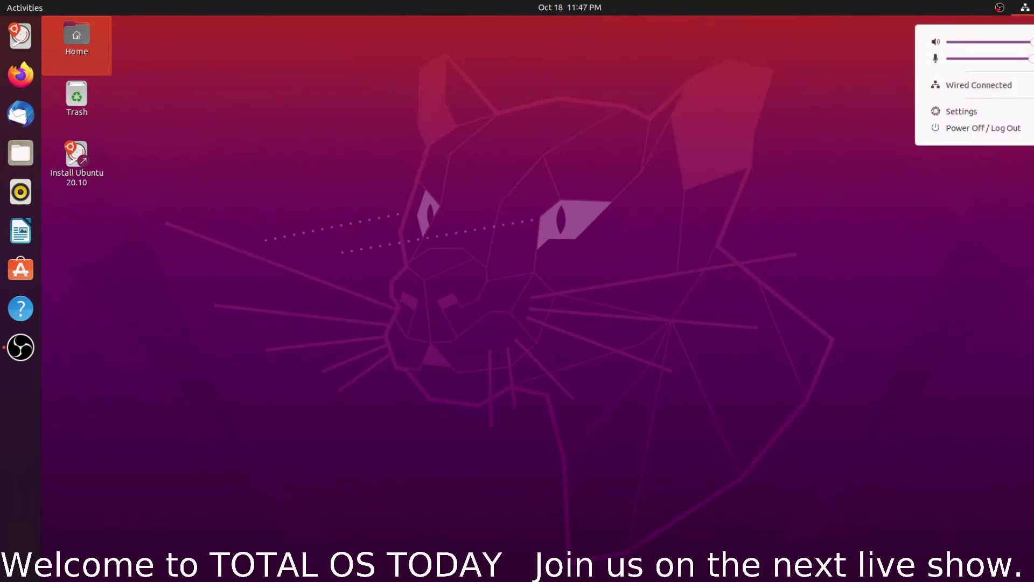
{"action": "left_click", "coordinate": [998, 112]}
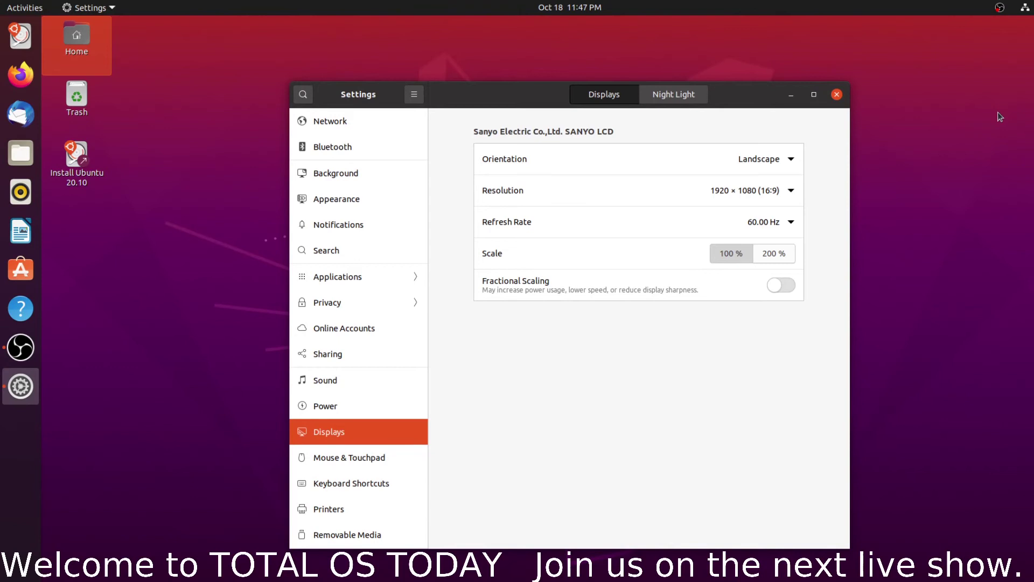
- Nudge the Settings window upward while viewing the 1920 × 1080, 60.00 Hz display setup
{"action": "left_click_drag", "start_coordinate": [536, 103], "coordinate": [541, 65]}
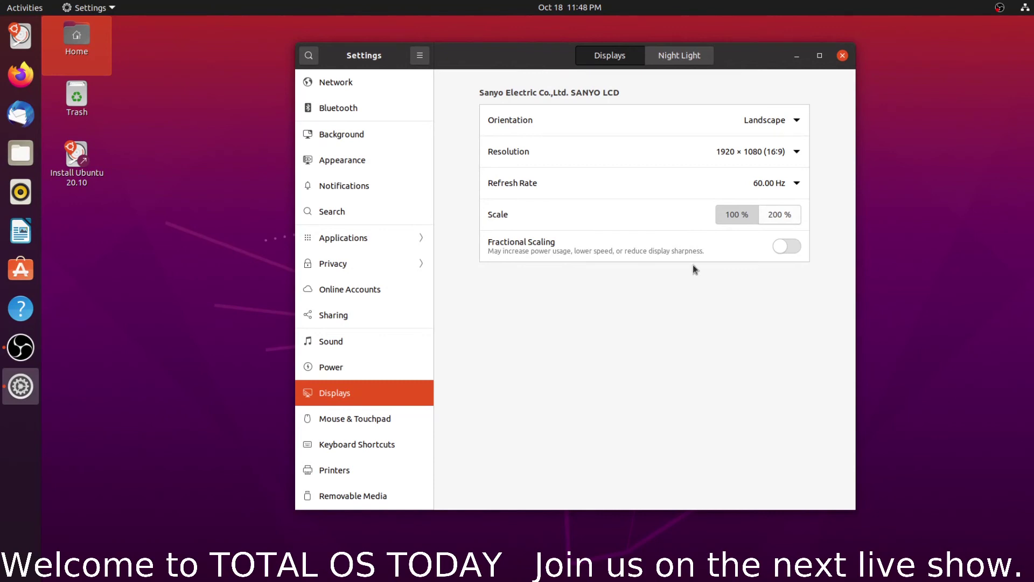
- Step through the Privacy pages: Location Services, Thunderbolt, then File History & Trash
{"action": "key", "text": "Up"}
{"action": "key", "text": "Up"}
{"action": "key", "text": "Up"}
{"action": "key", "text": "Up"}
{"action": "key", "text": "Up"}
{"action": "key", "text": "Return"}
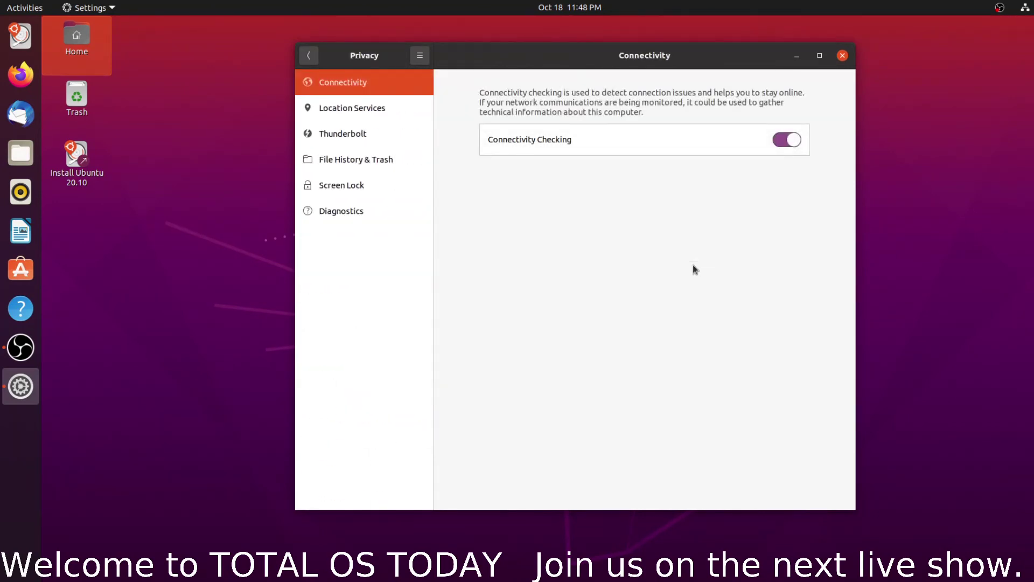
{"action": "key", "text": "Down"}
{"action": "key", "text": "Return"}
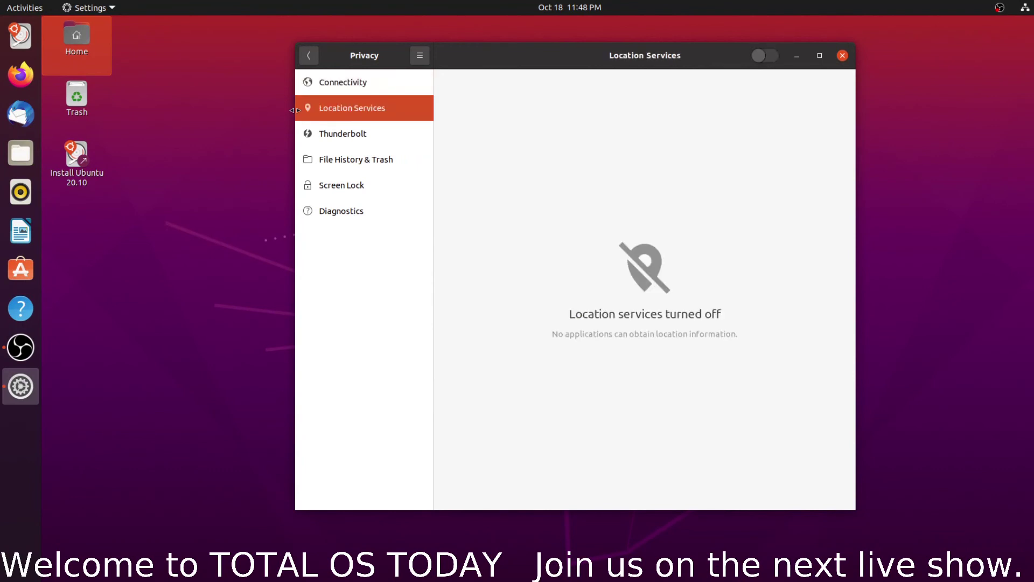
{"action": "key", "text": "Down"}
{"action": "key", "text": "Return"}
{"action": "key", "text": "Down"}
{"action": "key", "text": "Return"}
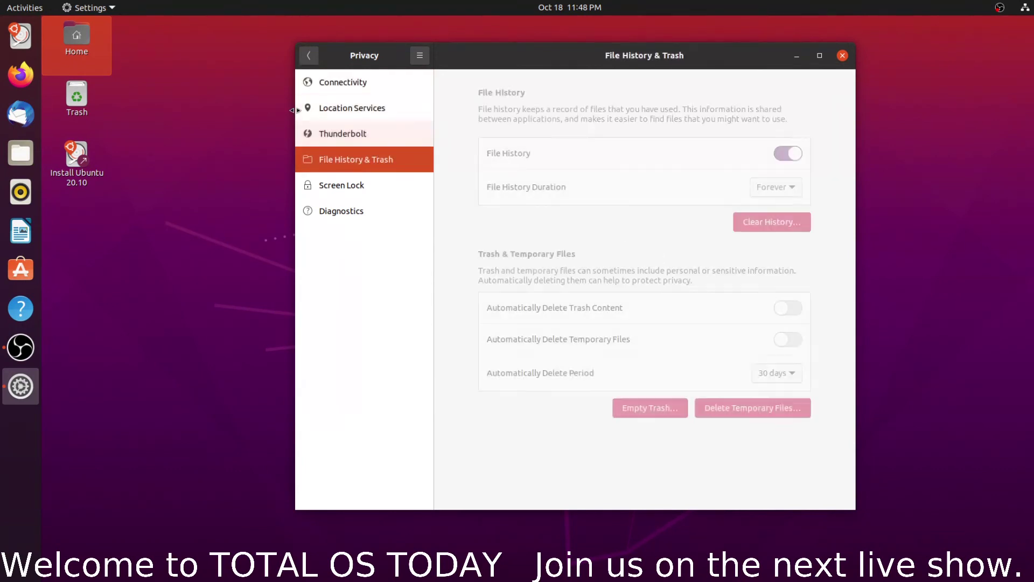
- Turn off File History, cancelling the empty-trash and delete-temporary-files prompts
{"action": "key", "text": "Tab"}
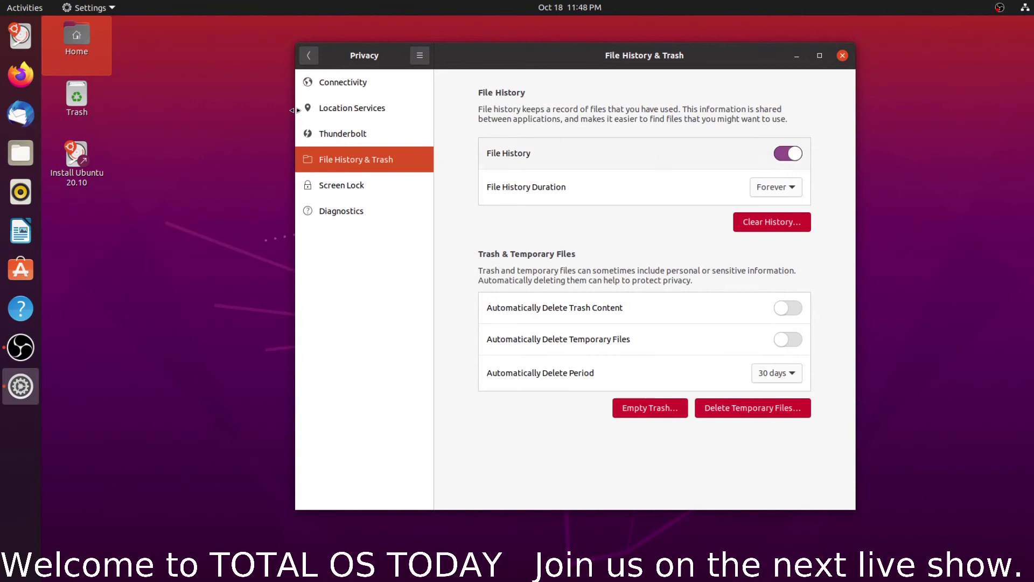
{"action": "key", "text": "space"}
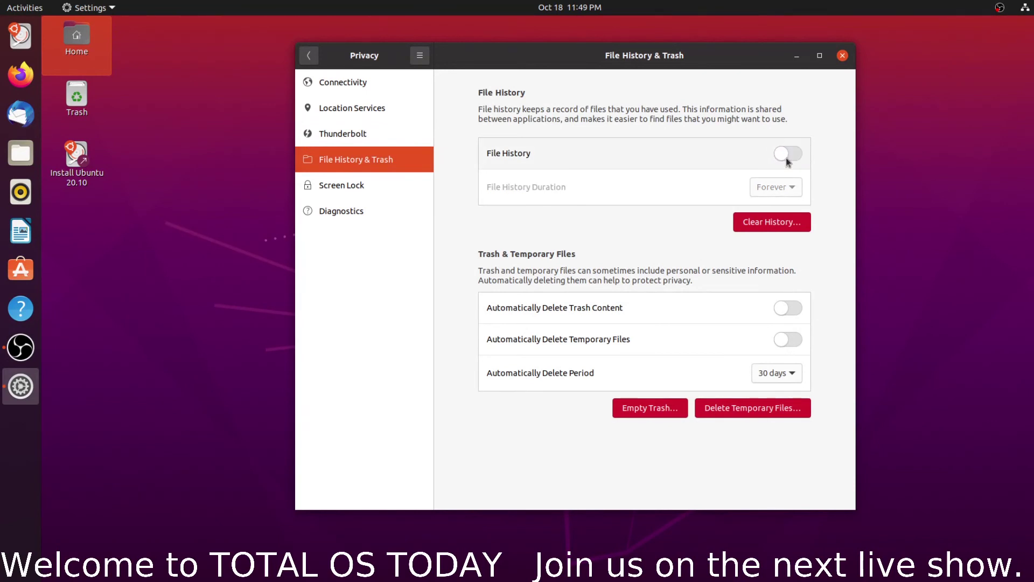
{"action": "key", "text": "Tab"}
{"action": "key", "text": "Tab"}
{"action": "key", "text": "Tab"}
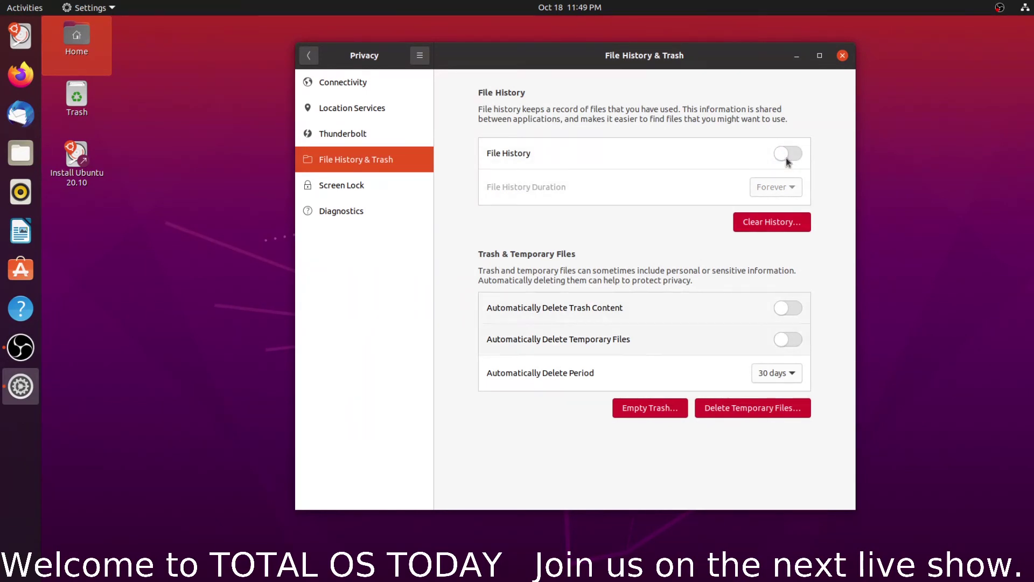
{"action": "key", "text": "space"}
{"action": "key", "text": "Escape"}
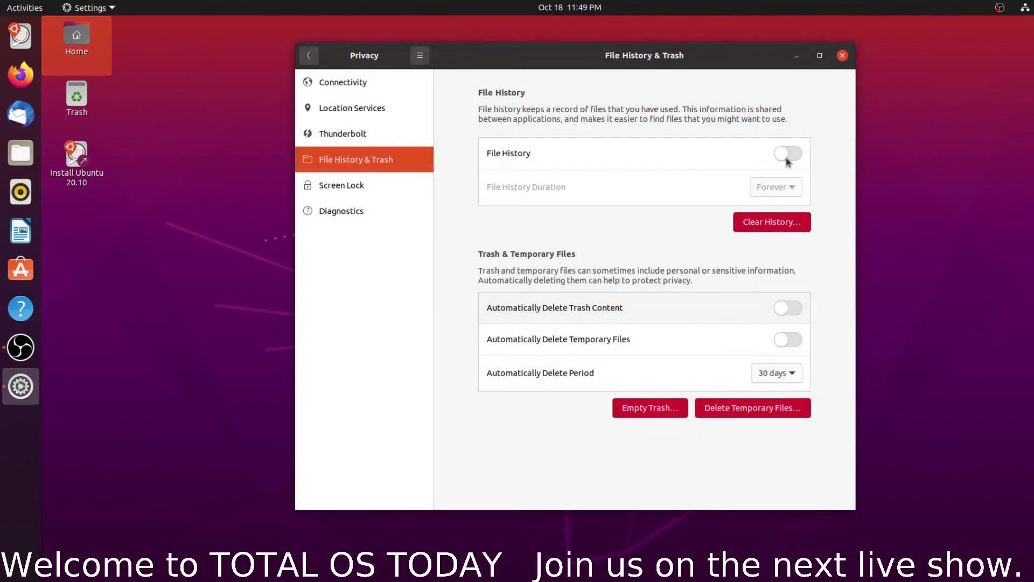
{"action": "key", "text": "Tab"}
{"action": "key", "text": "space"}
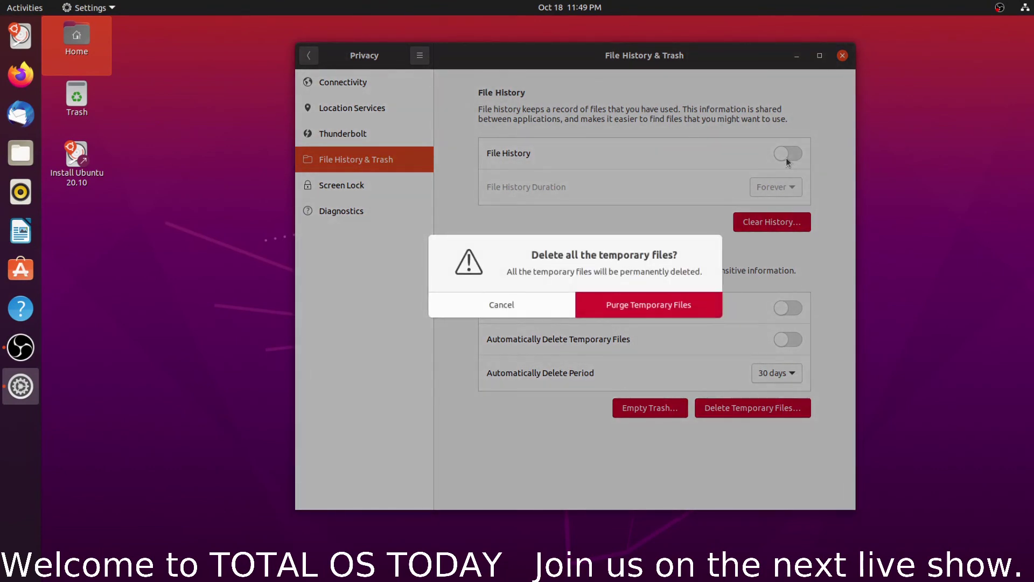
{"action": "key", "text": "Escape"}
- Look over the Screen Lock options, then go to the Diagnostics page
{"action": "key", "text": "Tab"}
{"action": "key", "text": "Up"}
{"action": "key", "text": "Return"}
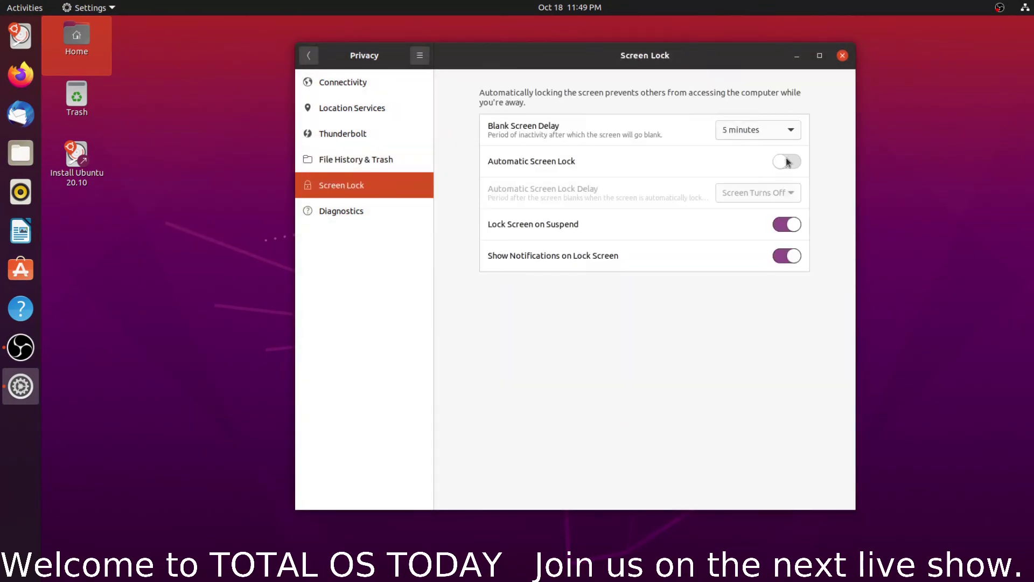
{"action": "key", "text": "Tab"}
{"action": "key", "text": "Down"}
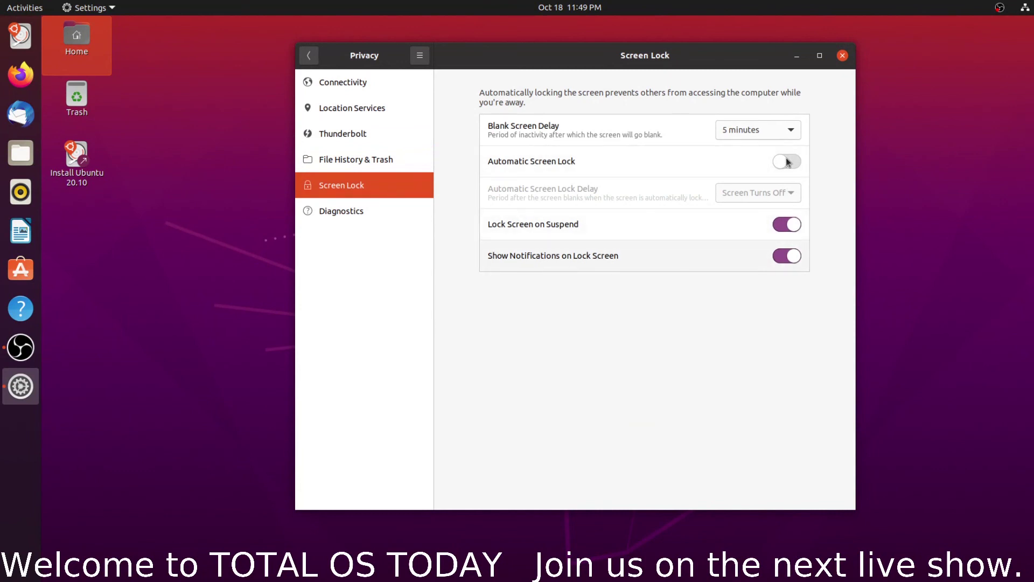
{"action": "key", "text": "Tab"}
{"action": "key", "text": "Return"}
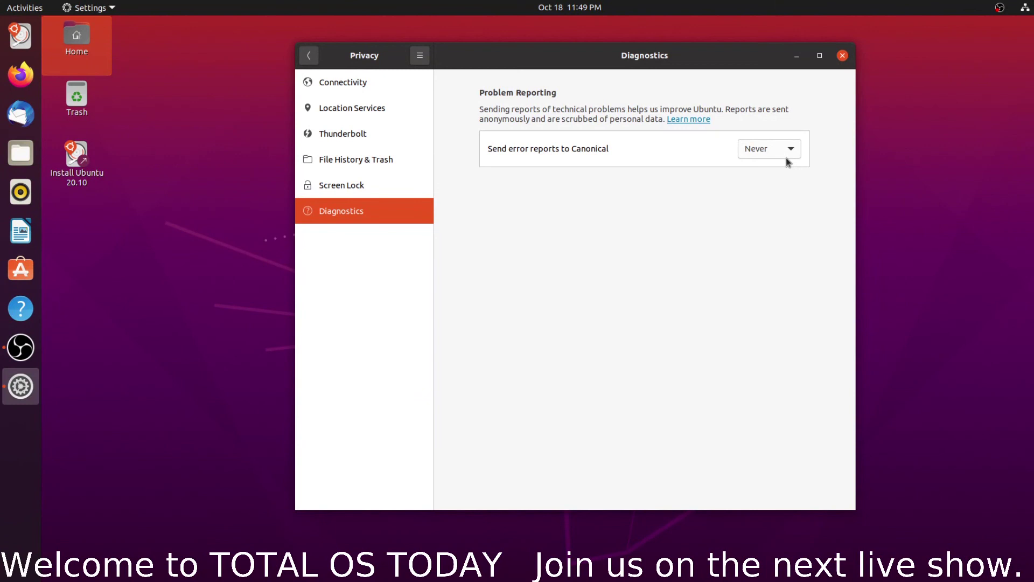
- Keep error reporting at Never and close Settings with Alt+F4
{"action": "key", "text": "Tab"}
{"action": "key", "text": "Return"}
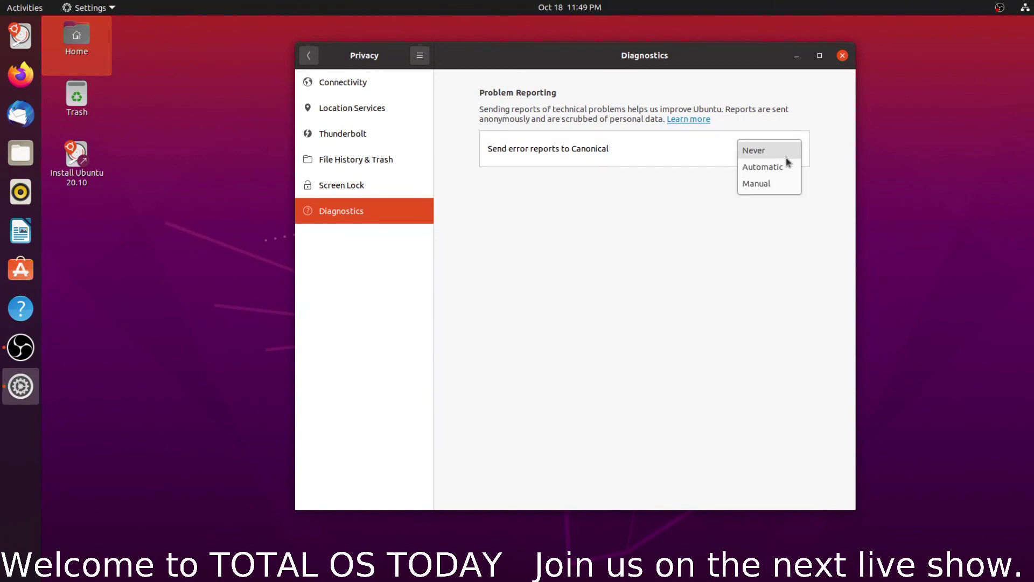
{"action": "key", "text": "Down"}
{"action": "key", "text": "Up"}
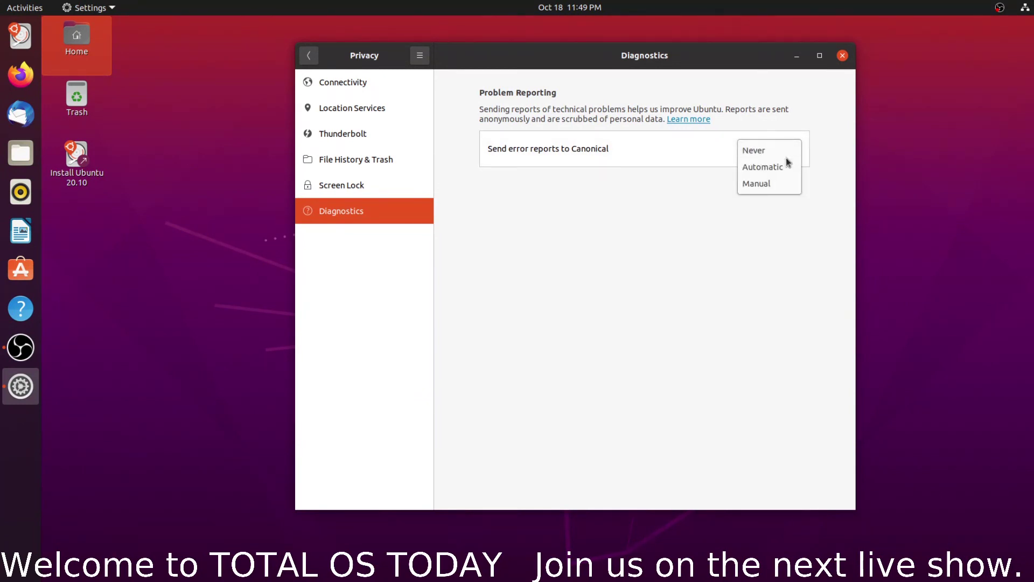
{"action": "key", "text": "Return"}
{"action": "key", "text": "alt+F4"}
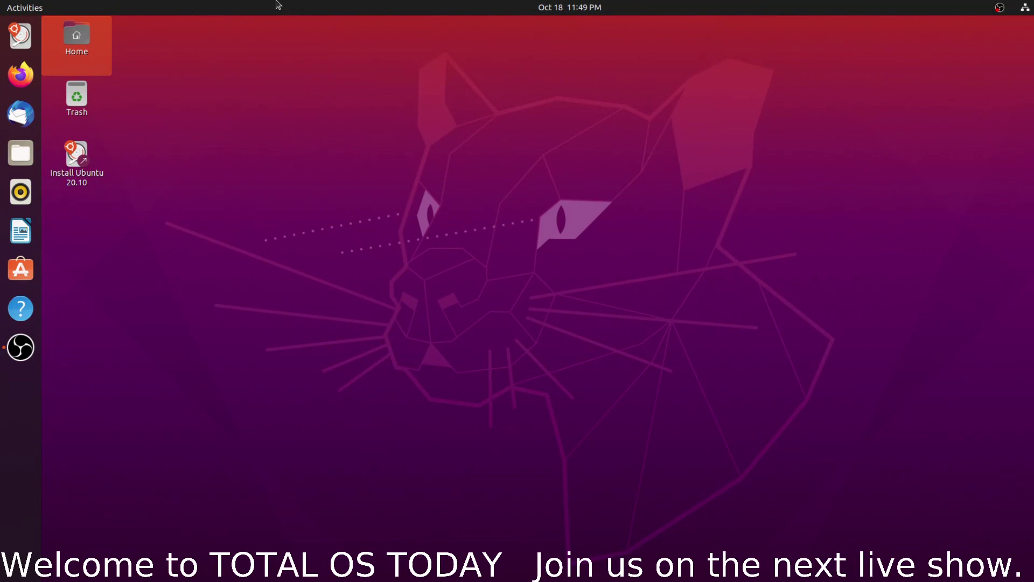
- Launch Display Settings from the desktop's right-click menu
{"action": "right_click", "coordinate": [357, 45]}
{"action": "left_click", "coordinate": [257, 101]}
{"action": "right_click", "coordinate": [256, 102]}
{"action": "left_click", "coordinate": [561, 98]}
{"action": "right_click", "coordinate": [343, 152]}
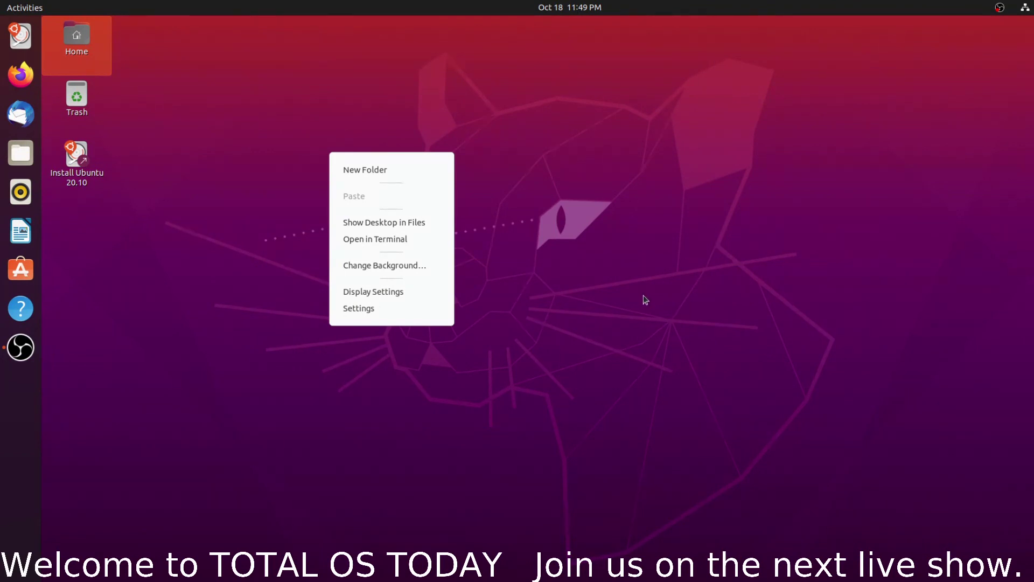
{"action": "left_click", "coordinate": [406, 294]}
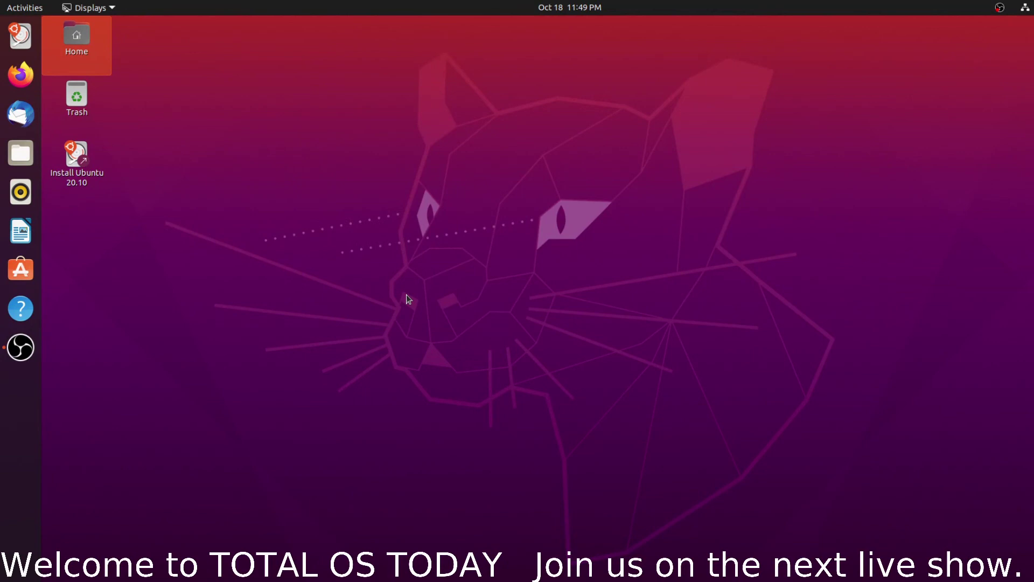